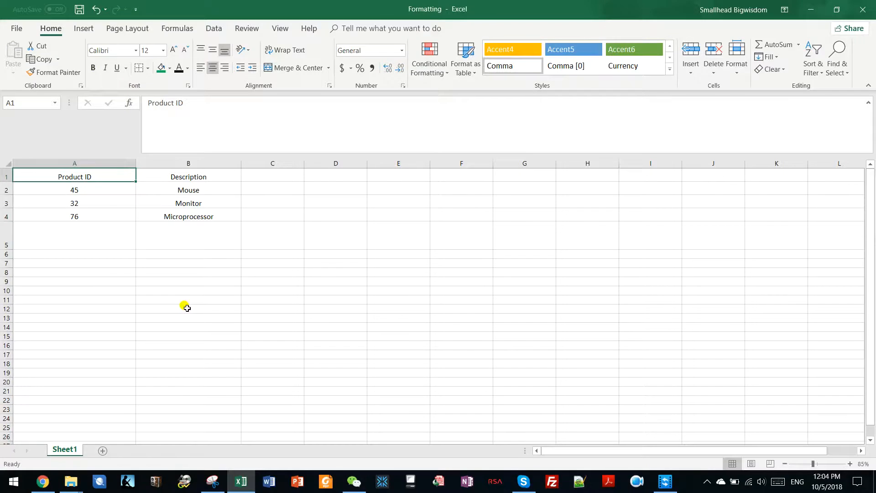
Make the Product ID cells A1 to A4 bold.
left_click(92, 185)
left_click_drag(92, 175, 86, 216)
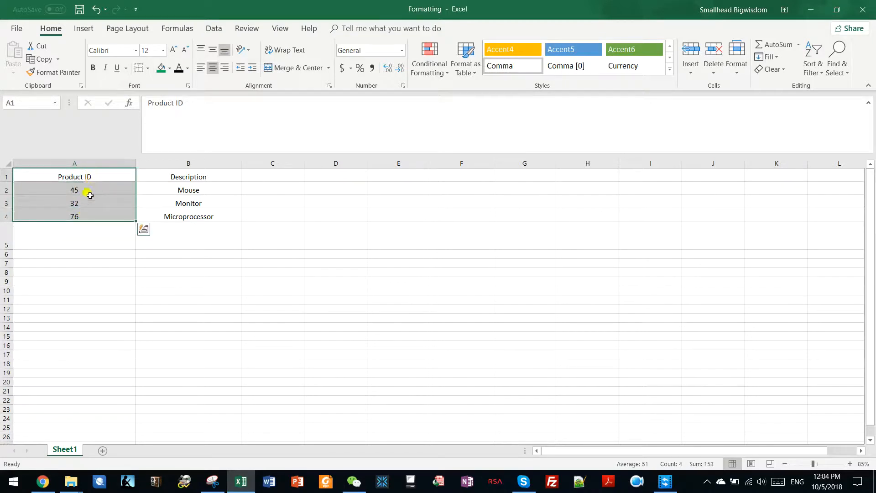
left_click(92, 69)
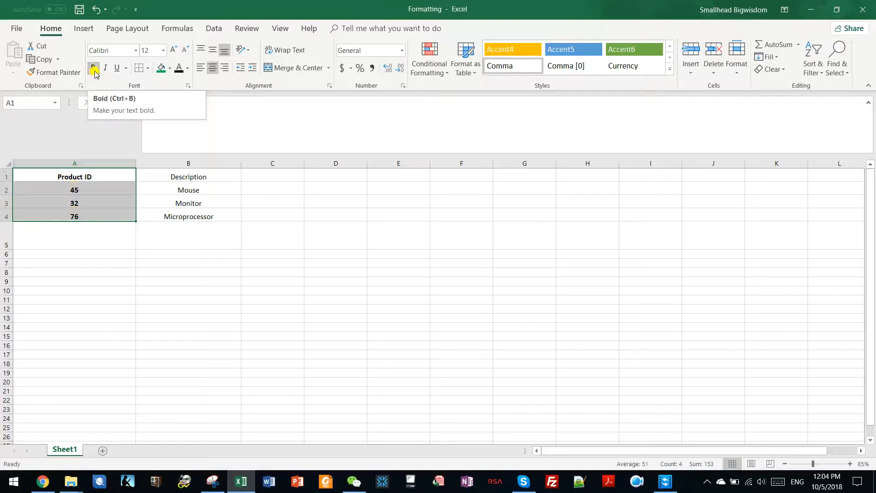
left_click(93, 70)
left_click(93, 69)
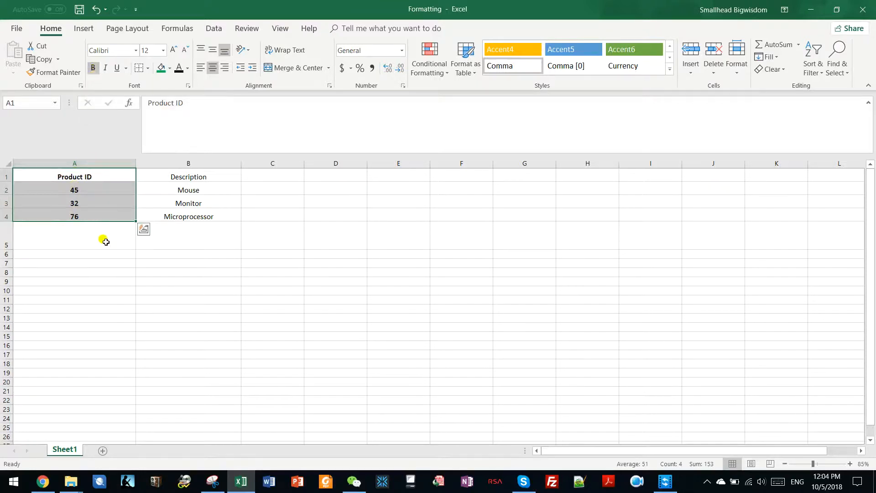
Remove the bold formatting from cells A1 to A4.
scroll(106, 242, "up", 6)
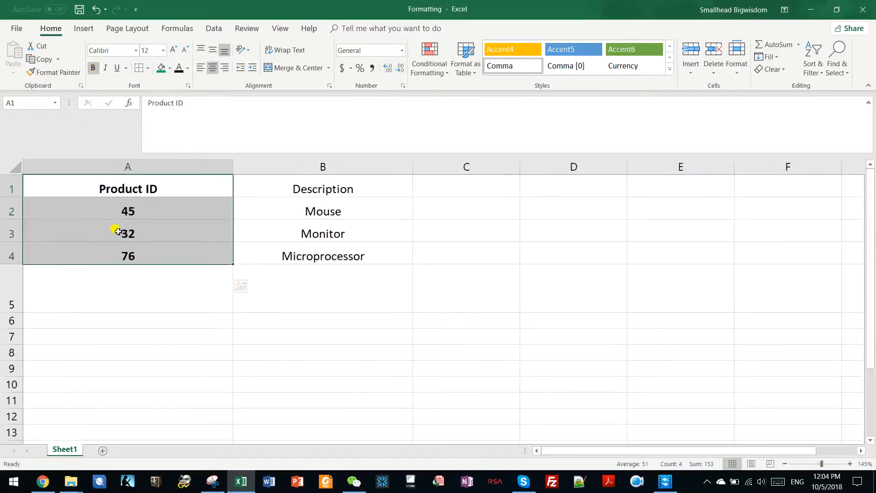
left_click(94, 69)
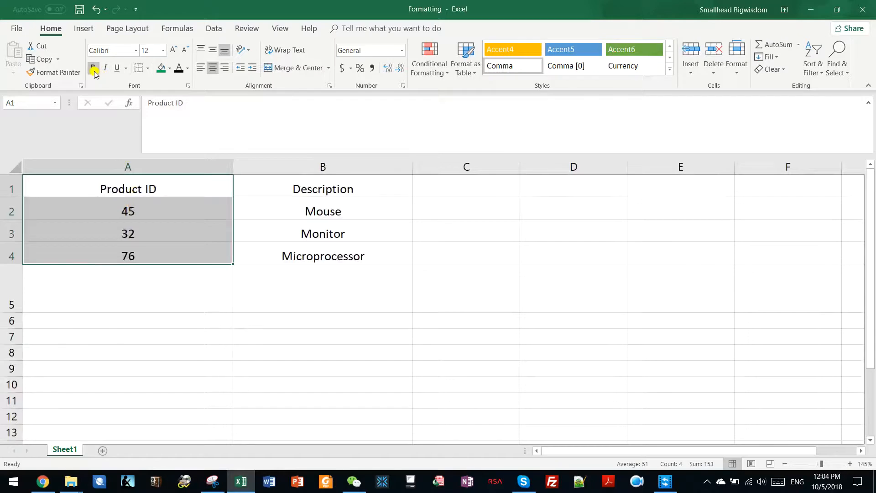
Toggle italic on and off for the Description cells B1 to B4.
left_click(143, 187)
left_click_drag(303, 187, 307, 254)
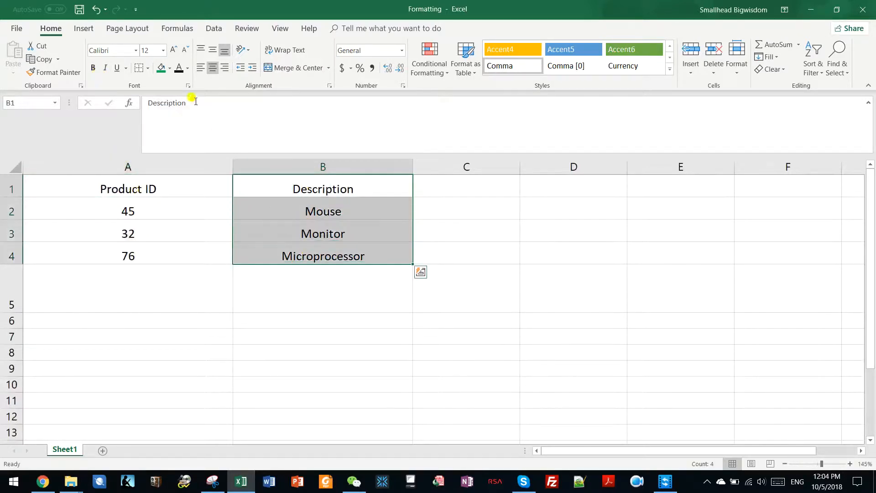
left_click(106, 69)
left_click(106, 69)
Italicize the Mouse entry in cell B2.
left_click(303, 200)
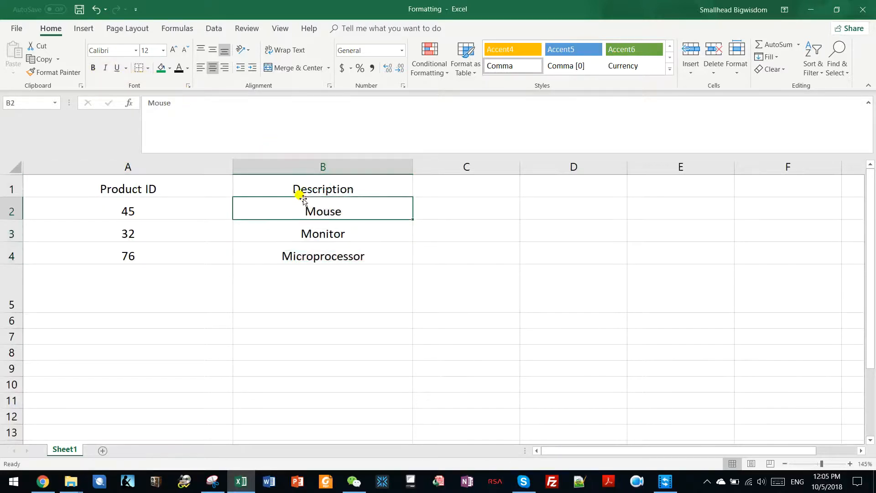
left_click(106, 68)
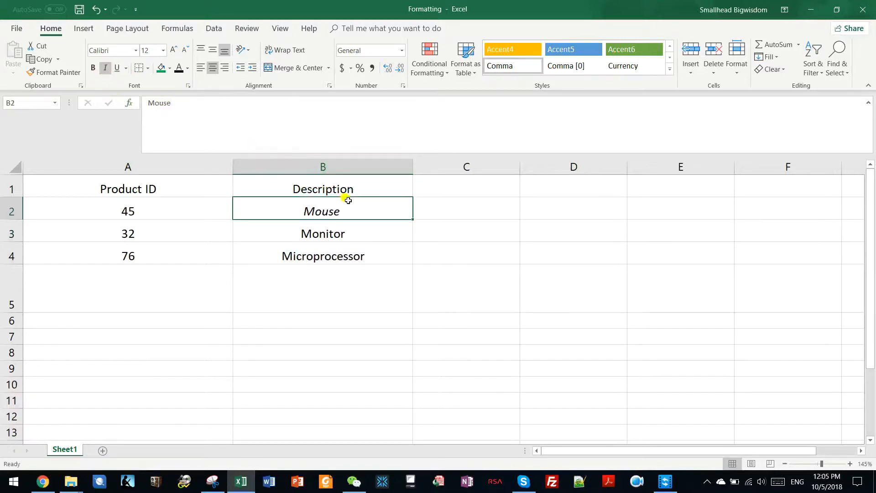
scroll(351, 215, "up", 4)
left_click(106, 69)
left_click(106, 69)
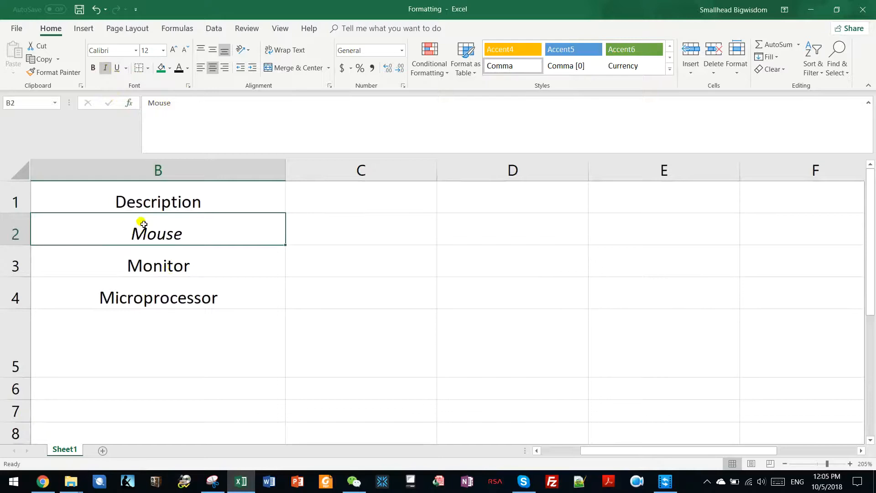
left_click(105, 67)
left_click(105, 67)
Underline the Monitor entry in cell B3.
left_click(152, 269)
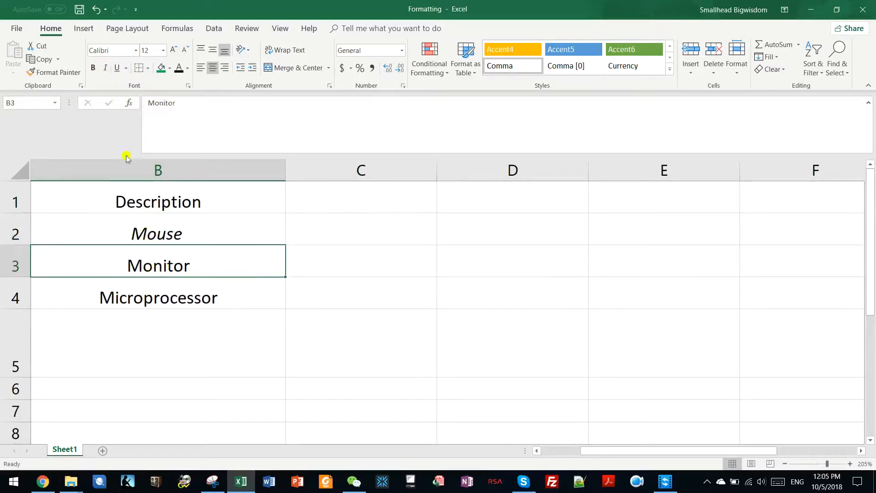
left_click(117, 68)
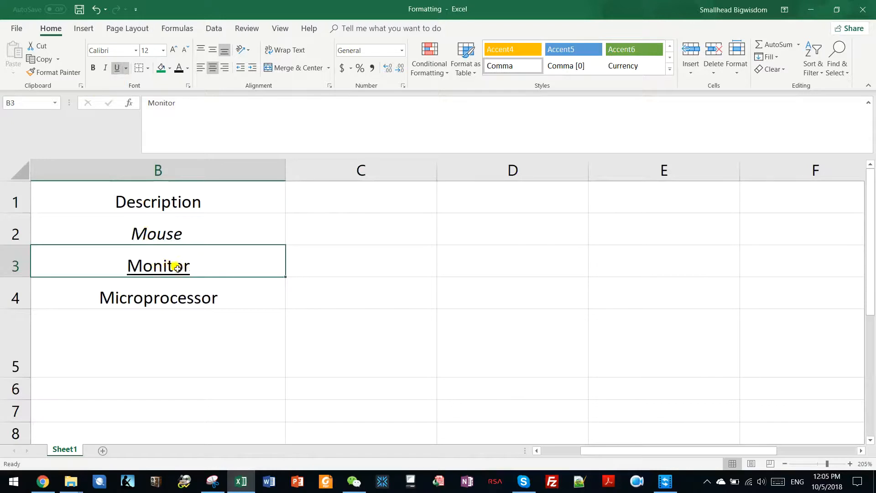
left_click(119, 69)
scroll(185, 230, "down", 2, "ctrl")
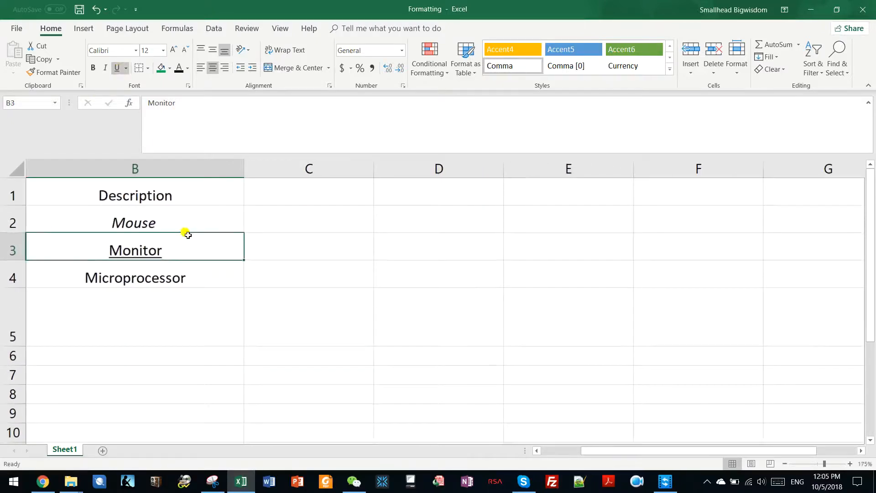
left_click_drag(631, 452, 526, 436)
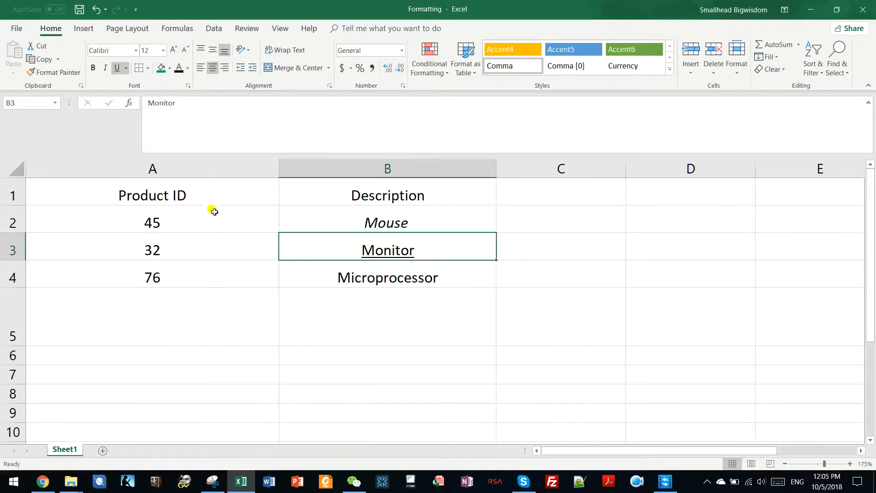
left_click(190, 193)
left_click(777, 481)
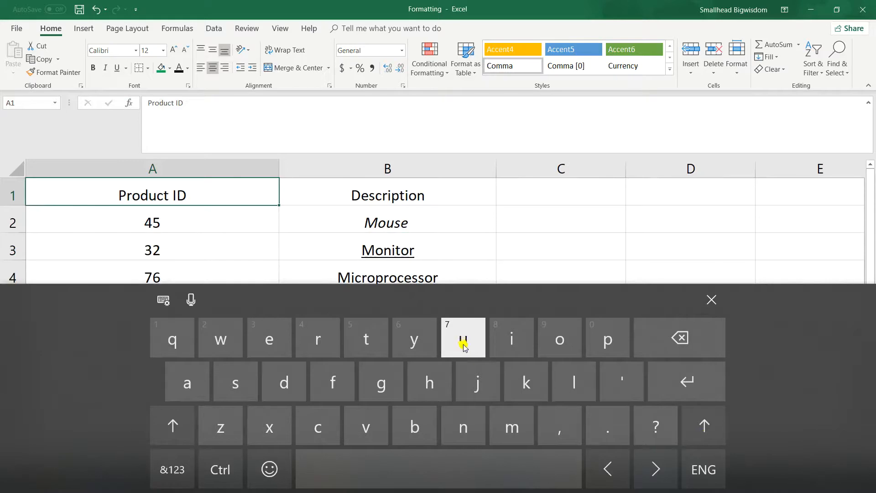
left_click(224, 214)
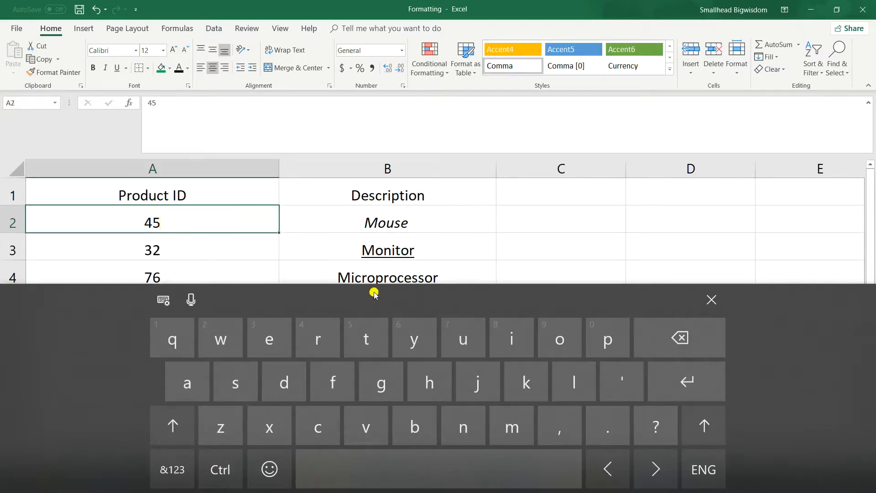
left_click(713, 302)
left_click(160, 245)
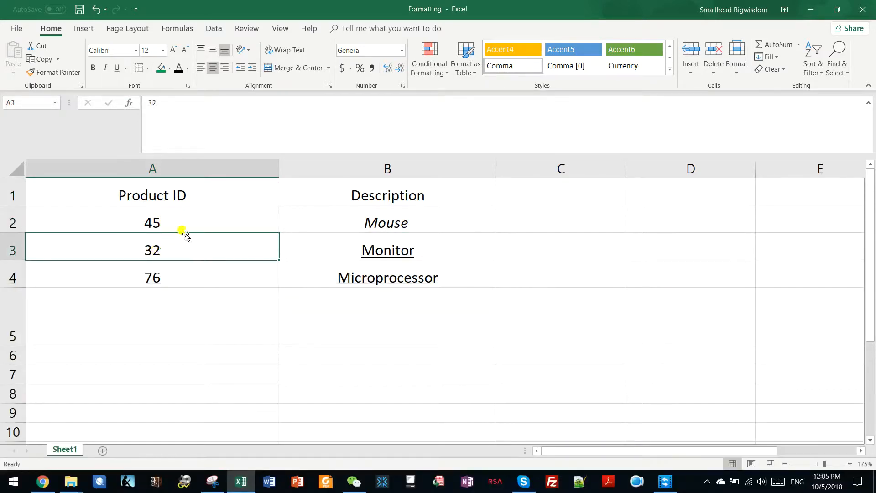
Remove the underline from the Monitor entry in cell B3.
left_click(373, 223)
left_click(372, 250)
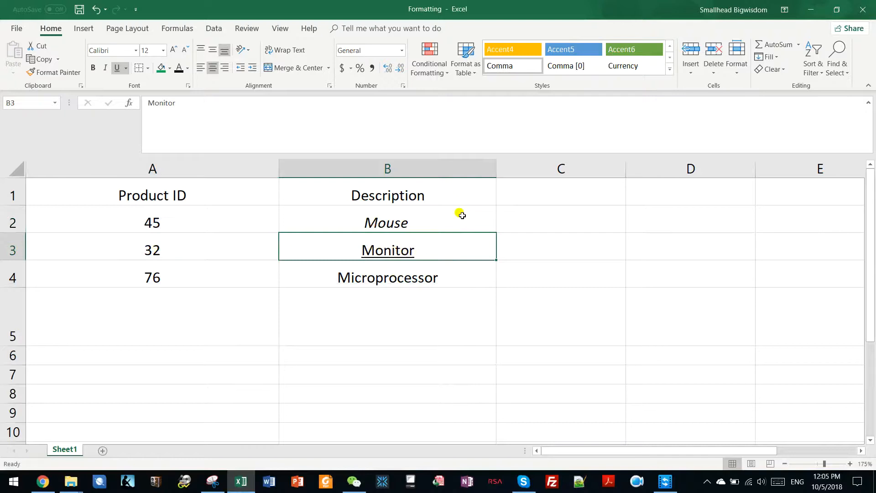
key("ctrl+u")
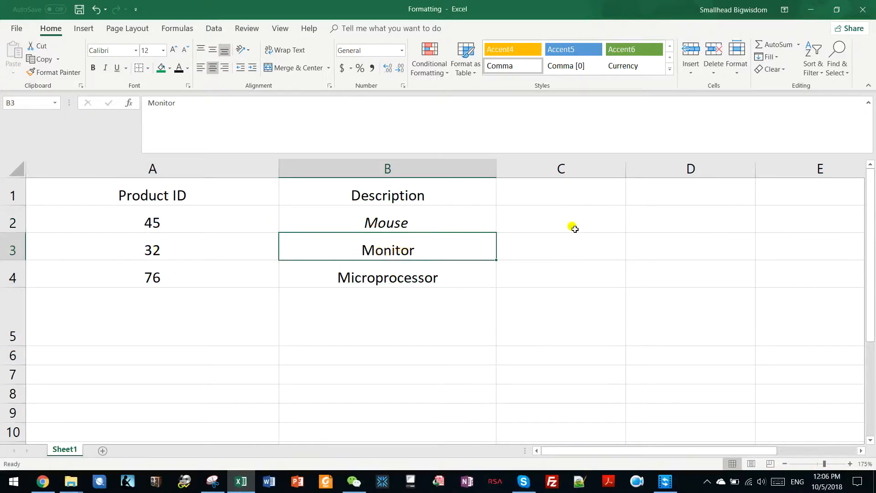
key("ctrl+u")
key("ctrl+u")
key("ctrl+u")
key("ctrl+u")
Toggle bold on and off for the Microprocessor entry in cell B4.
left_click(386, 276)
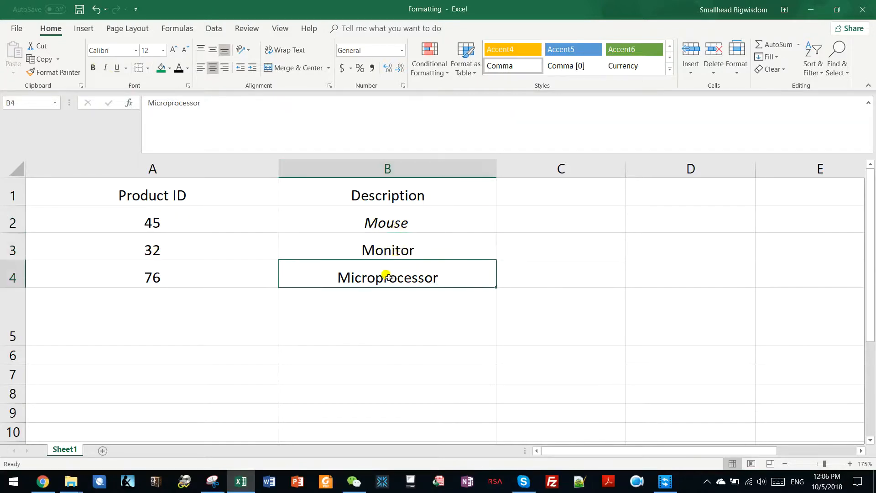
key("ctrl+b")
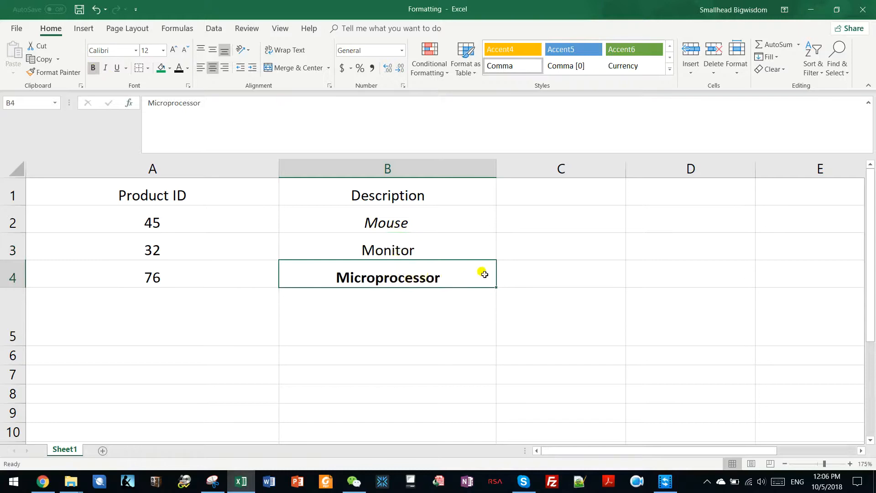
key("ctrl+b")
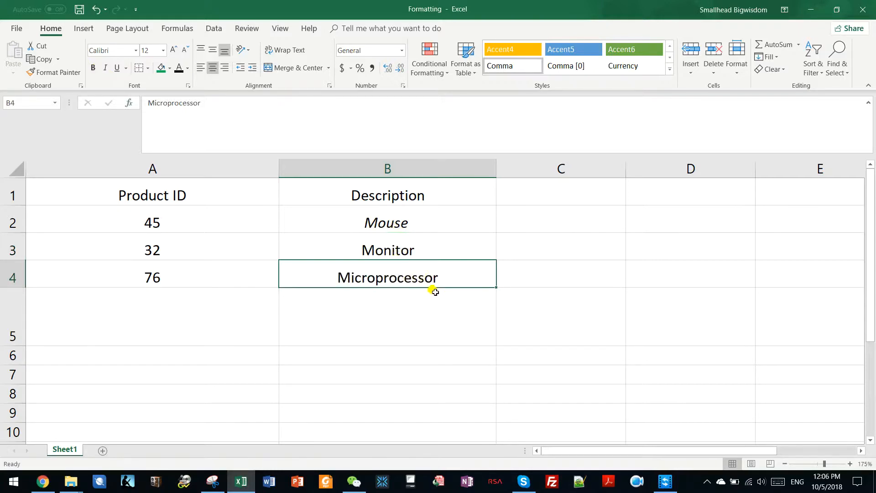
Set the font color of the Product ID header in A1 to standard red.
left_click(168, 196)
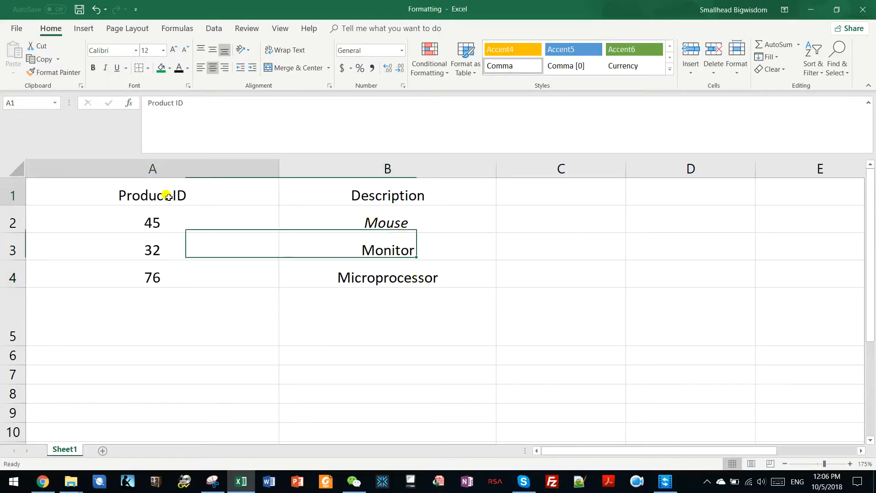
left_click_drag(182, 192, 399, 274)
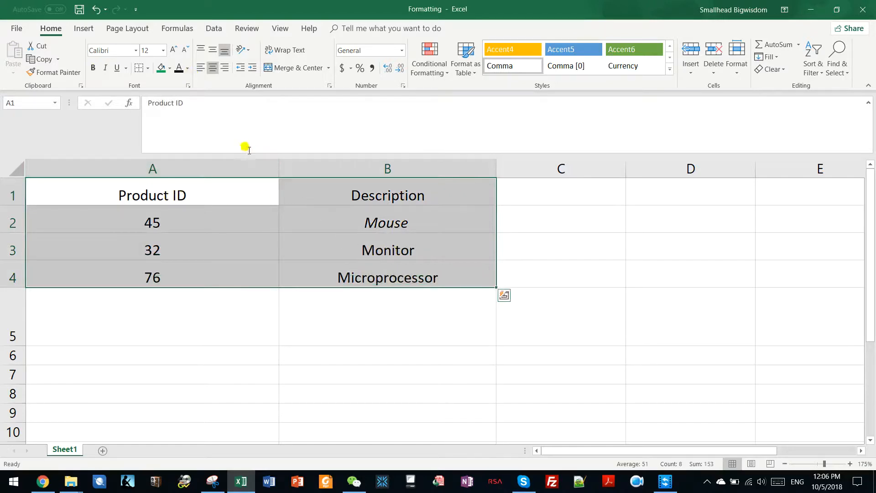
left_click(171, 195)
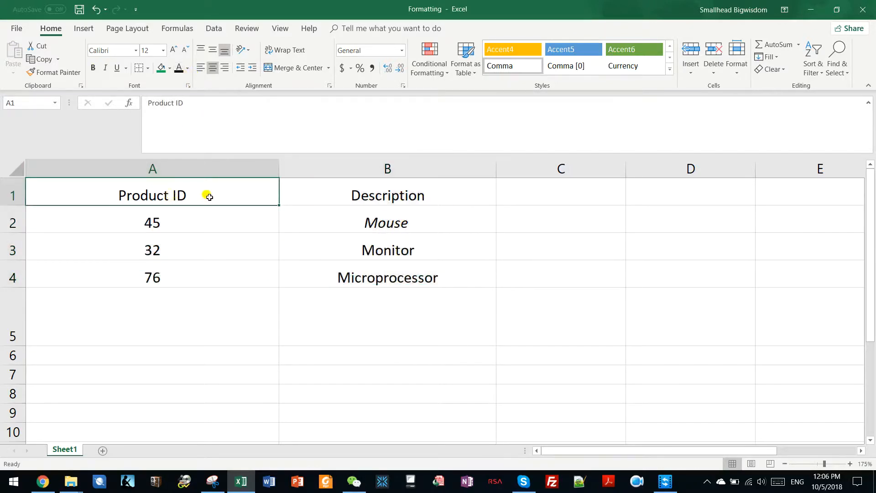
left_click(188, 68)
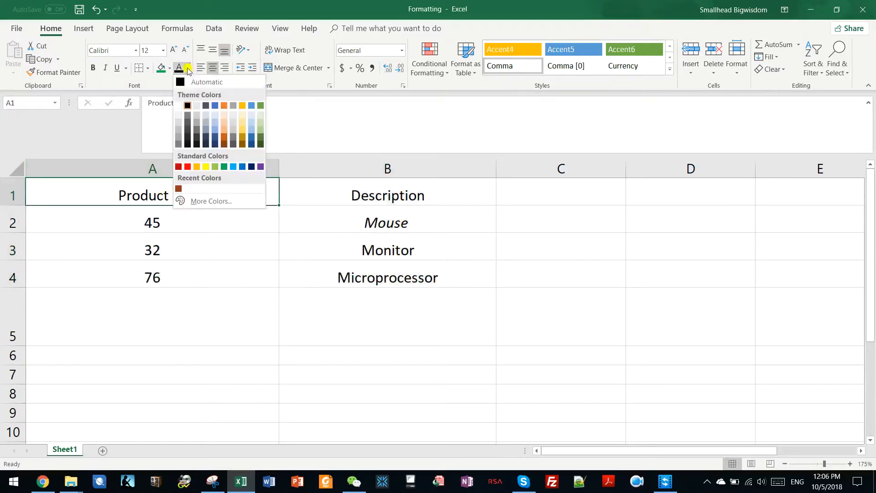
left_click(188, 167)
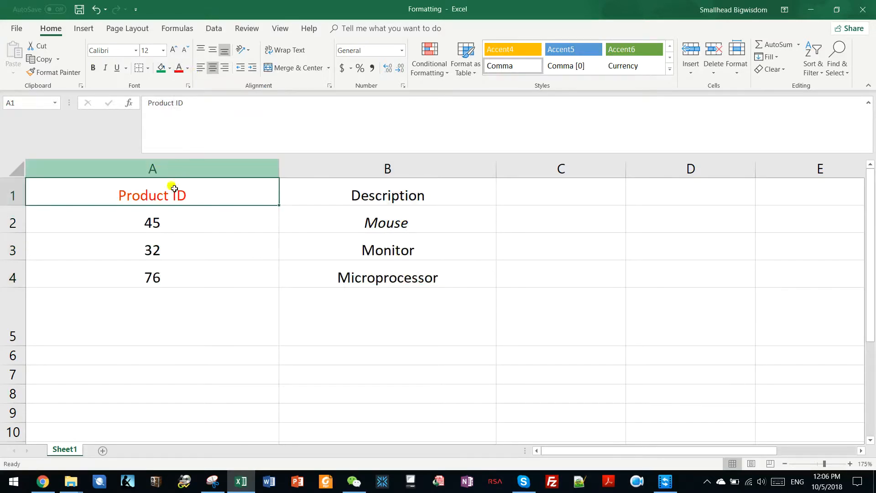
Change the font color of the Description cells B1 to B4 to light blue.
left_click(185, 220)
left_click(373, 201)
left_click_drag(373, 201, 377, 275)
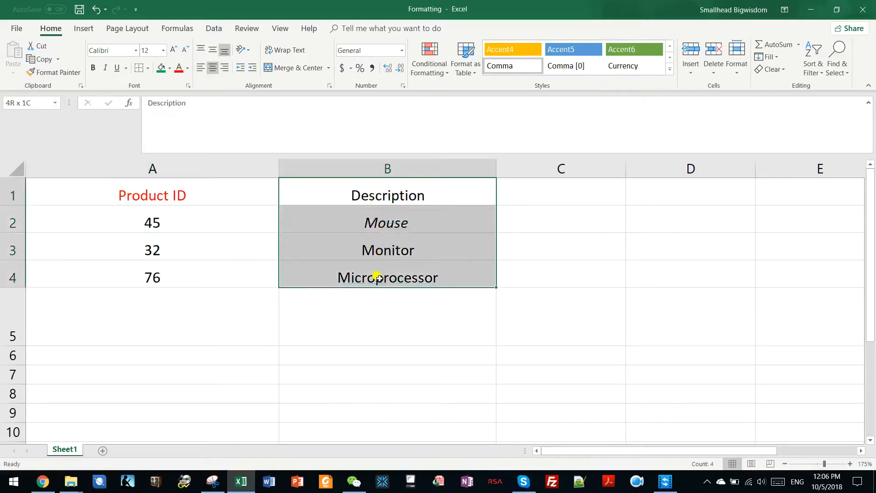
left_click(177, 70)
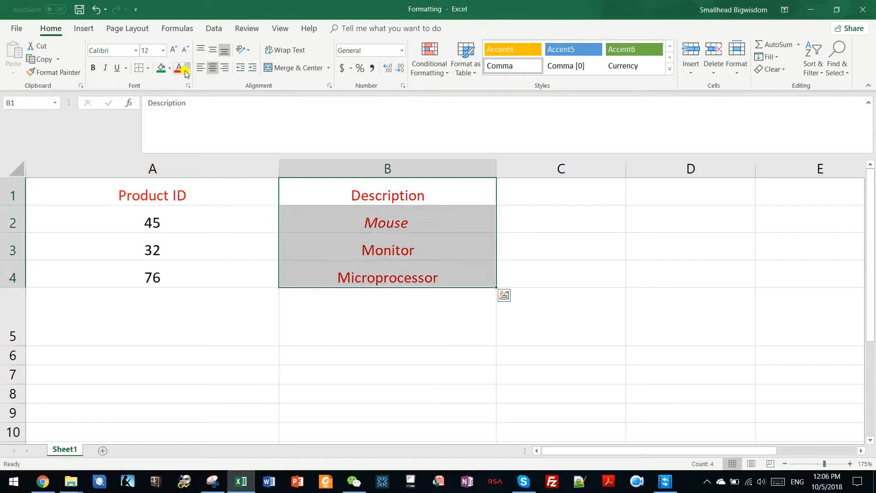
left_click(187, 69)
left_click(231, 165)
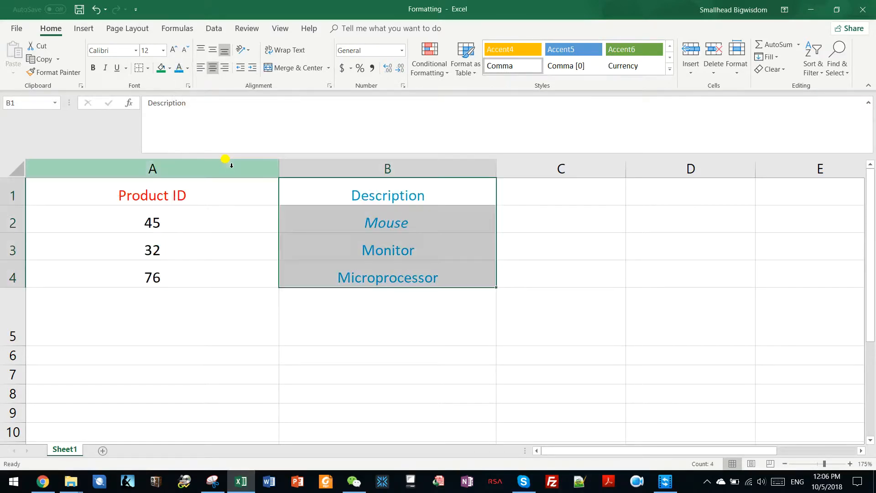
left_click(307, 209)
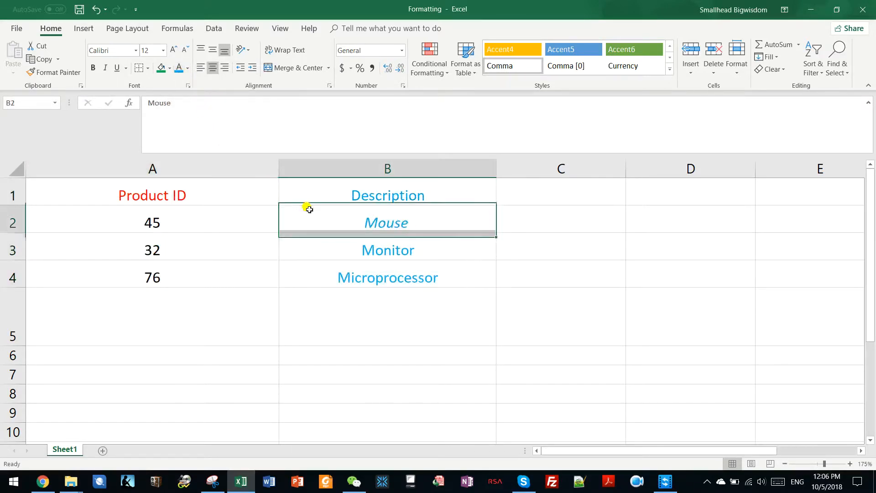
Copy the formatting of the Product ID header in A1 onto cells B1 to B4 with Format Painter.
left_click(342, 195)
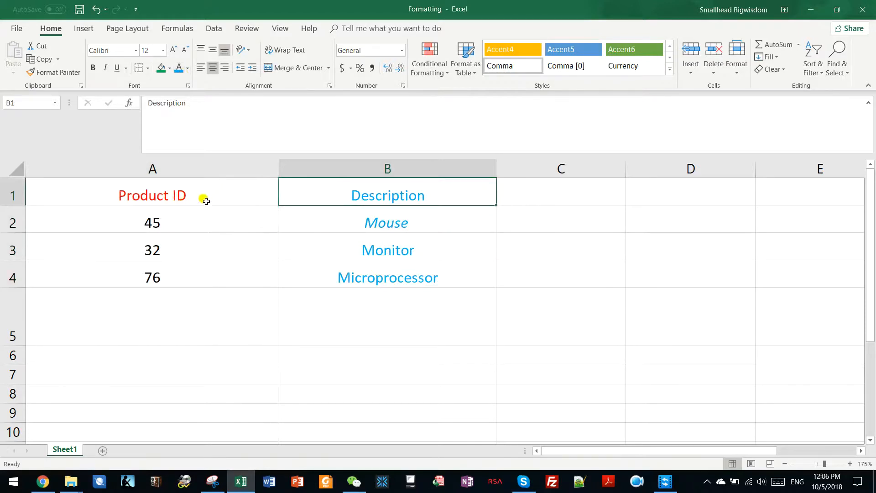
left_click(203, 195)
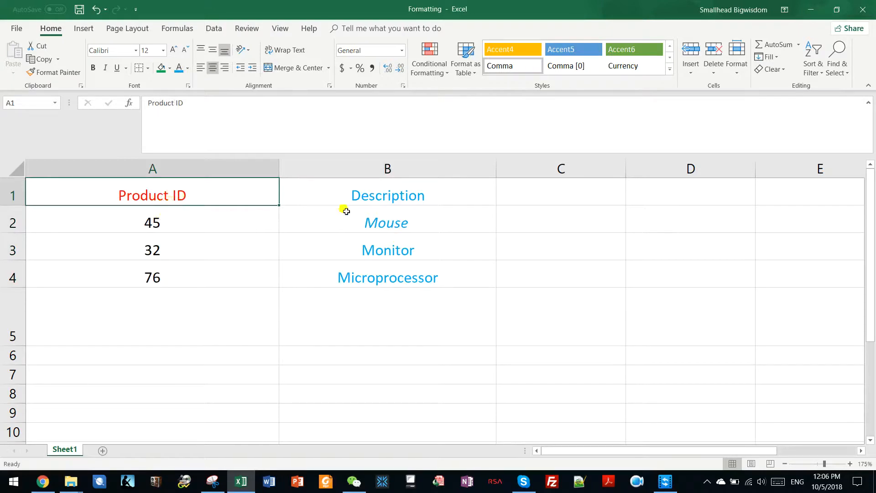
left_click(175, 230)
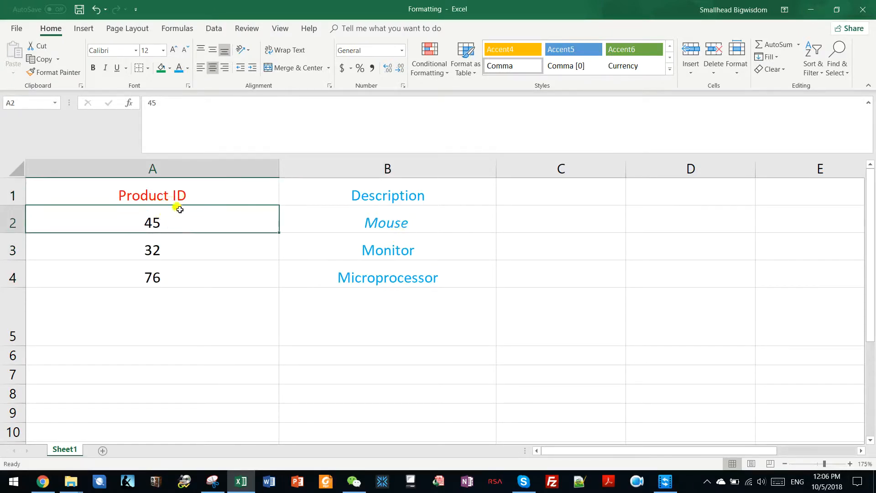
left_click(174, 191)
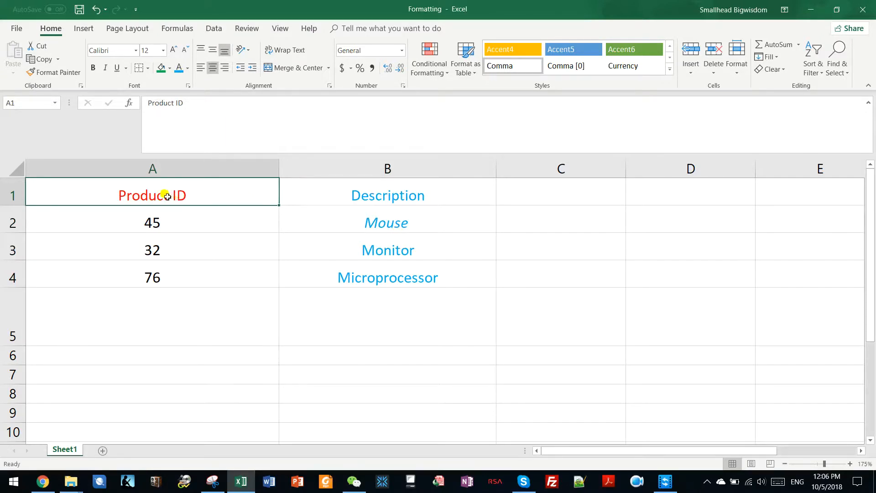
left_click(61, 76)
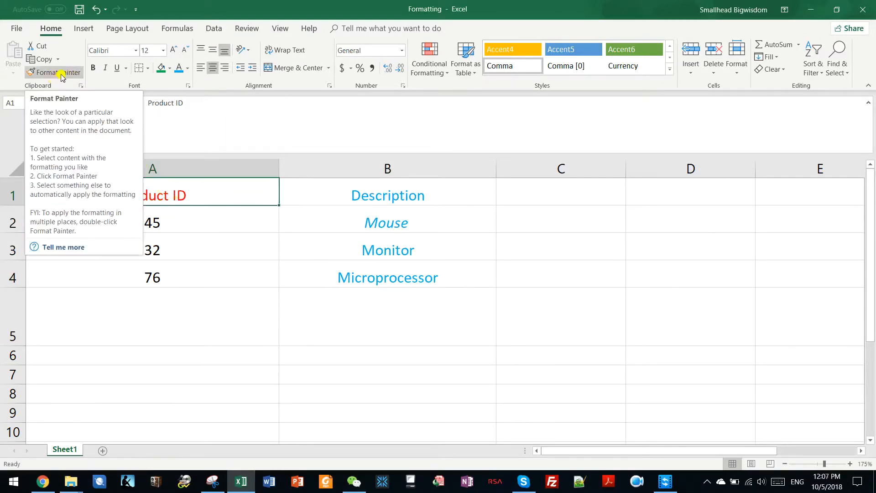
left_click(59, 75)
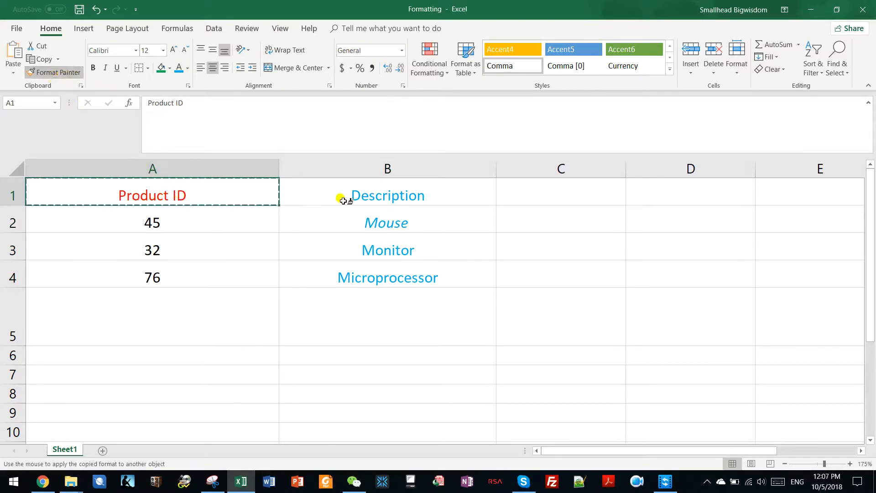
mouse_move(343, 194)
left_mouse_down()
mouse_move(388, 266)
mouse_move(383, 277)
left_mouse_up()
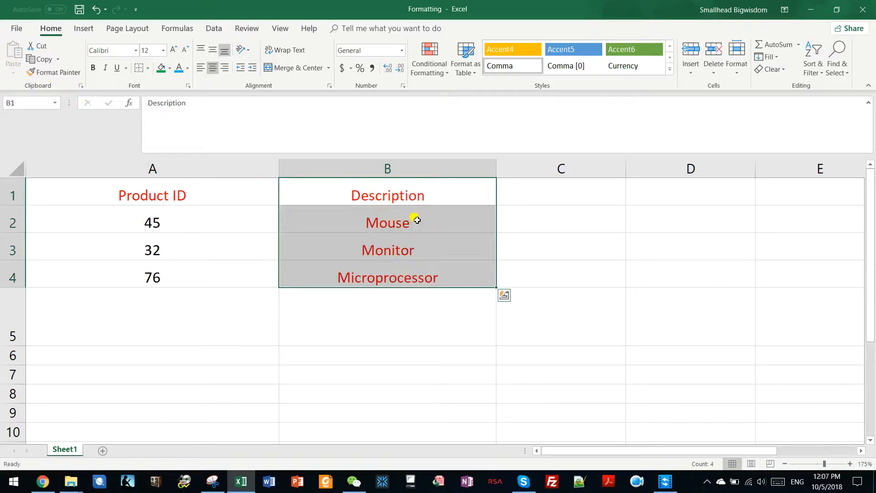
Copy the Description column's formatting onto cells A1 to A4 with Format Painter.
left_click(78, 73)
mouse_move(147, 196)
left_mouse_down()
mouse_move(150, 275)
mouse_move(163, 291)
left_mouse_up()
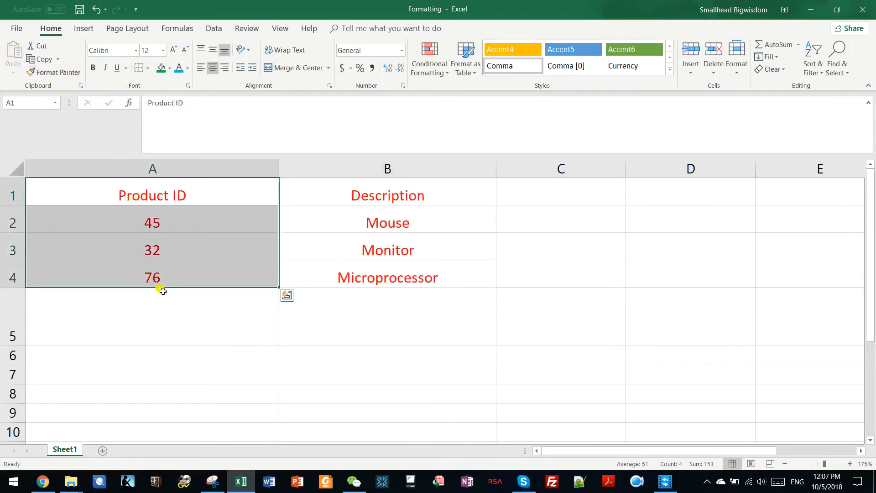
left_click(203, 285)
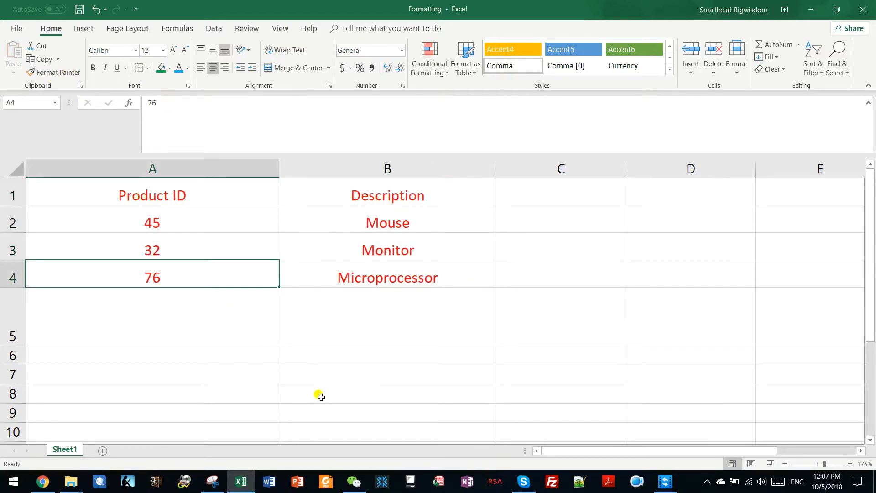
Apply a thick outside border around the table range A1:B4.
left_click_drag(190, 184, 387, 277)
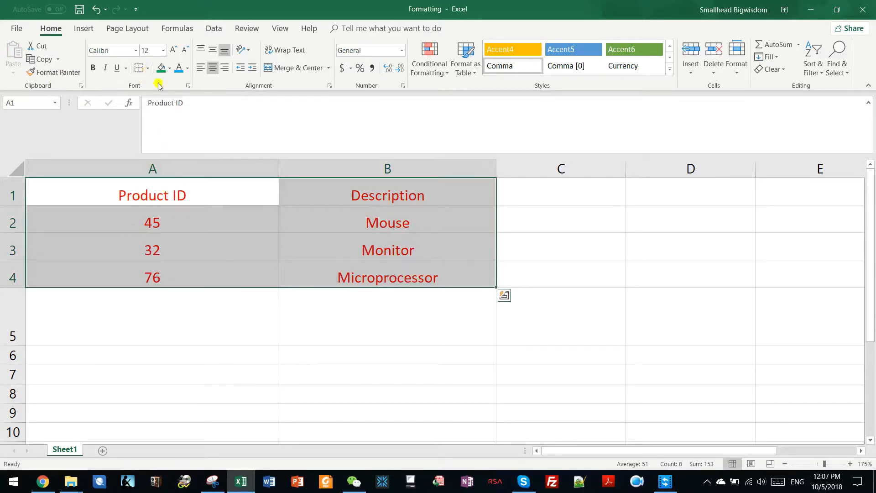
left_click(149, 70)
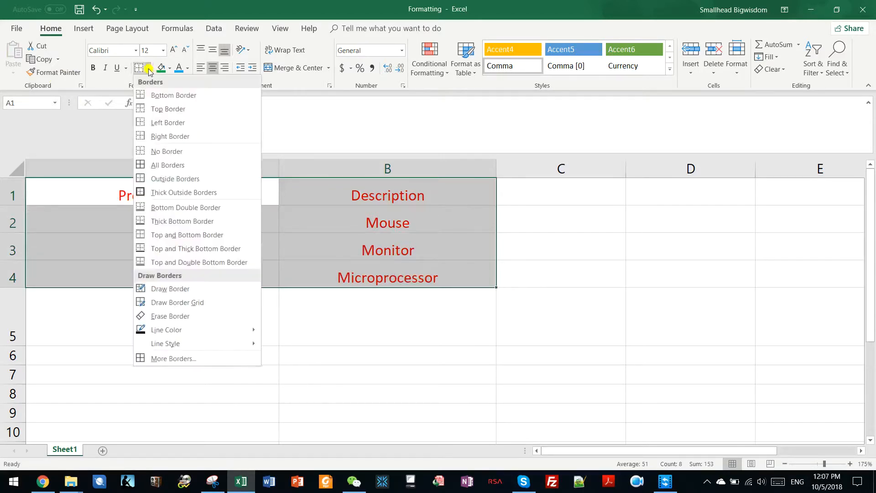
left_click(141, 195)
left_click(194, 235)
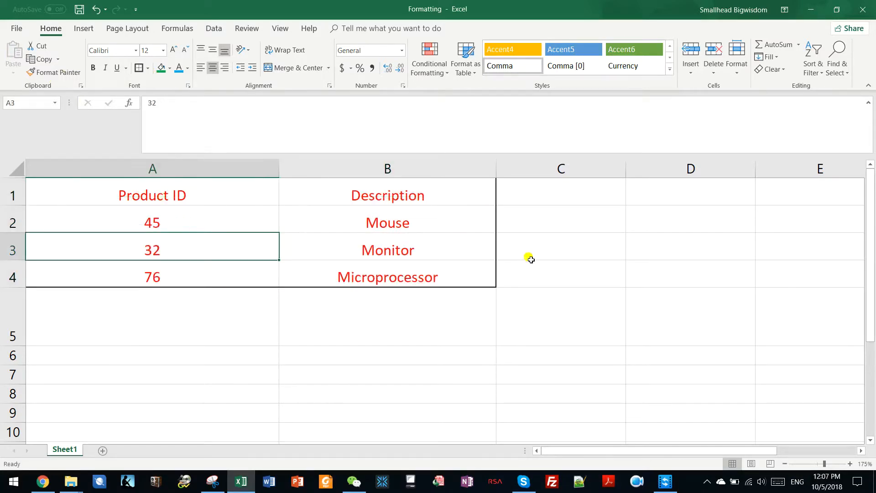
Apply all borders to the table range A1:B4.
left_click_drag(166, 199, 370, 277)
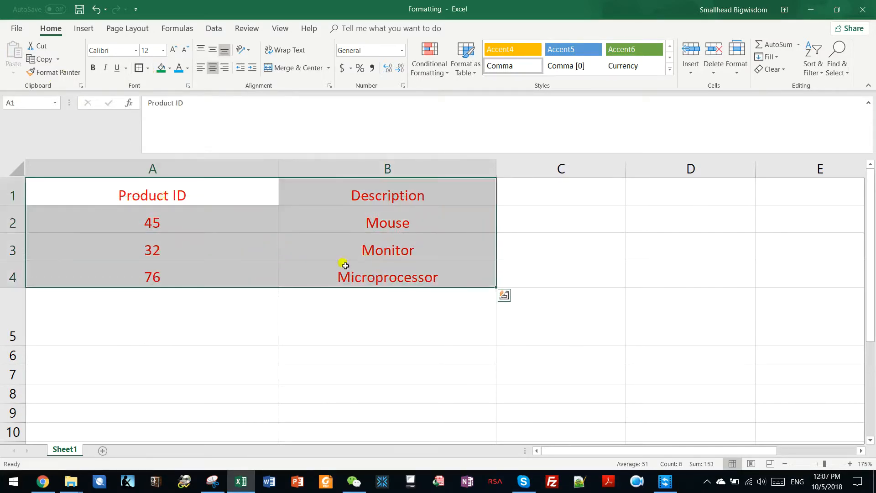
left_click(148, 68)
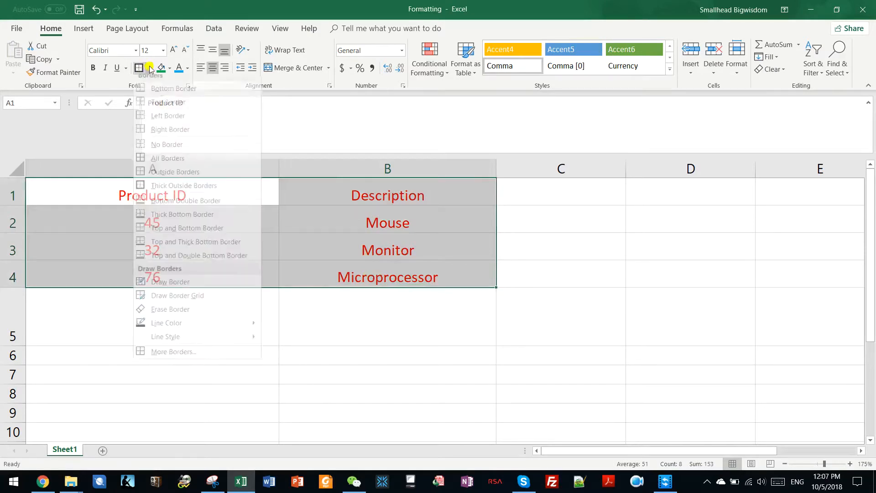
left_click(142, 165)
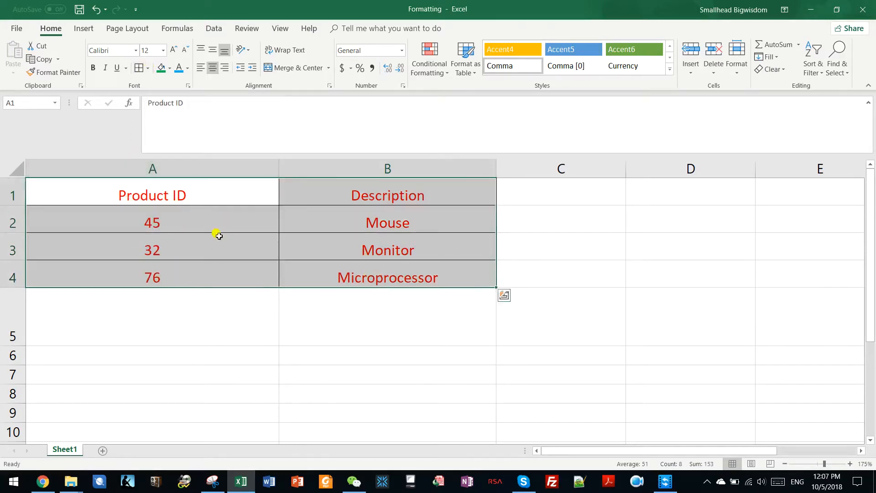
left_click(196, 196)
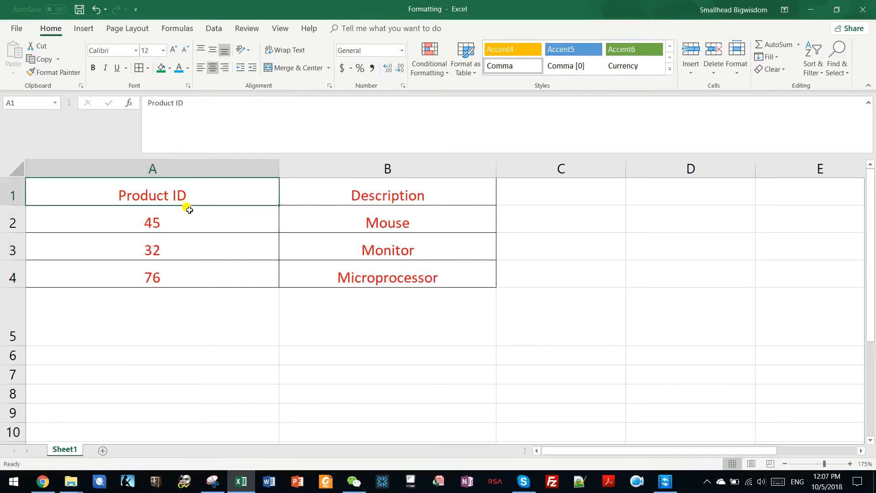
Change the font of the table range A1:B4 to Abadi.
left_click_drag(198, 195, 377, 276)
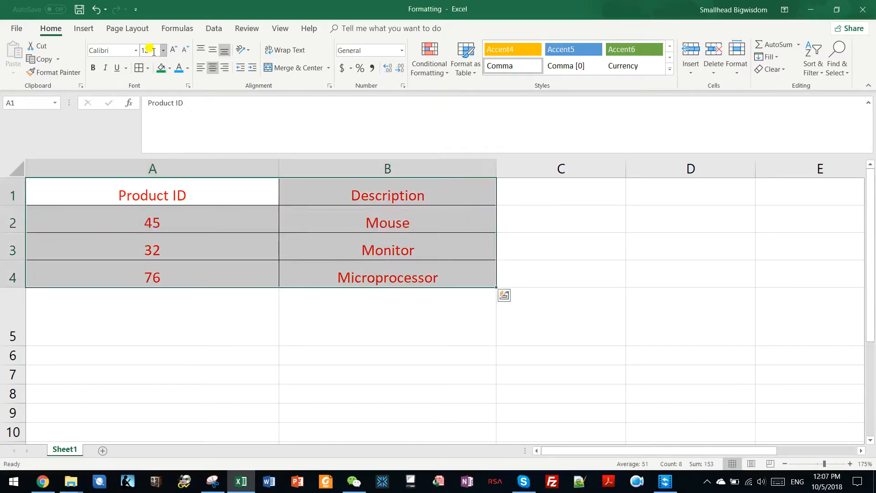
left_click(136, 50)
left_click(136, 50)
left_click(136, 50)
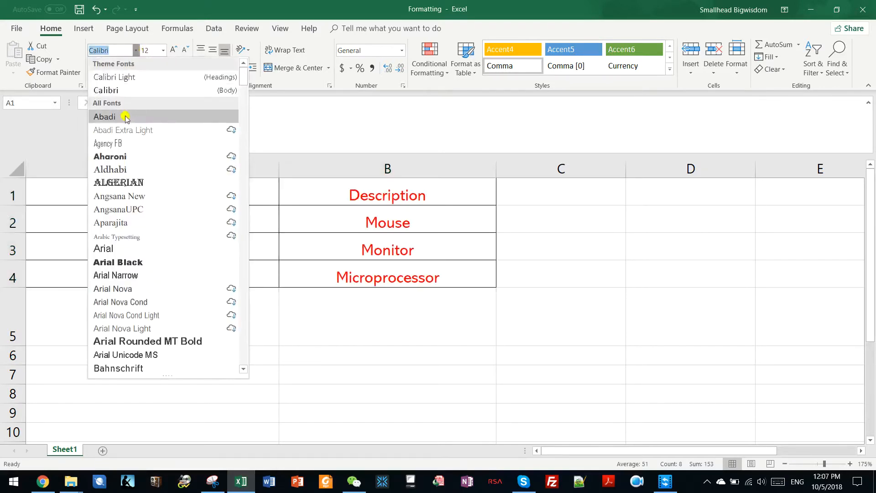
left_click(125, 118)
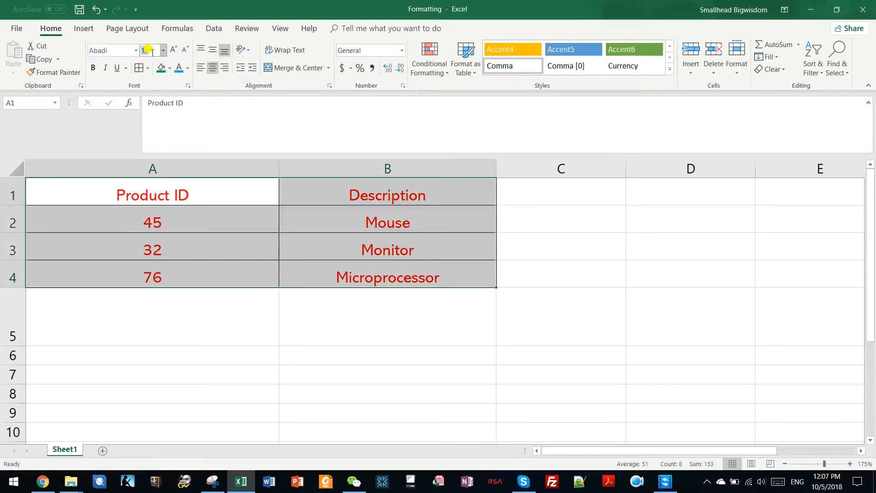
Set the font size of A1:B4 to 24, then decrease it step by step.
left_click(163, 50)
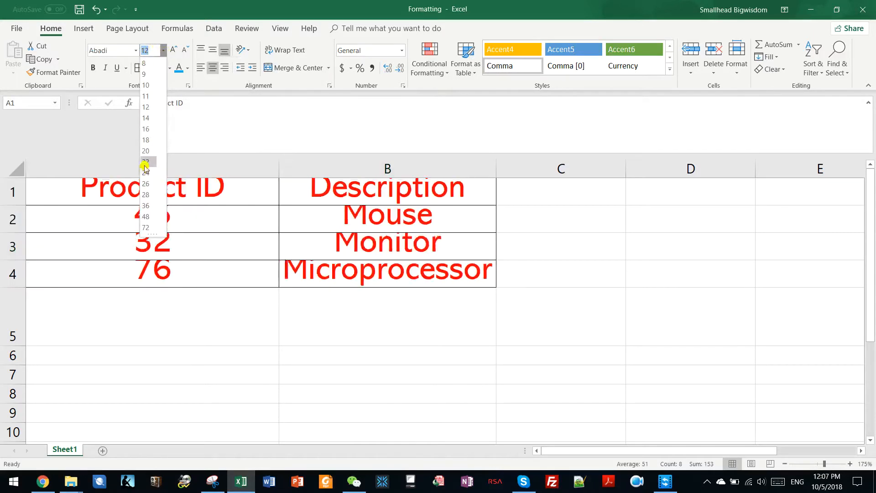
left_click(146, 173)
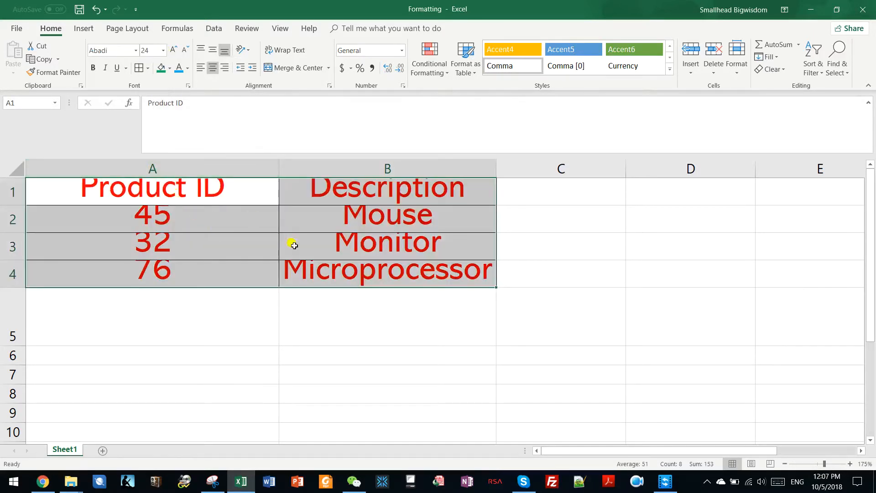
left_click(184, 51)
left_click(184, 51)
left_click(184, 52)
left_click(184, 52)
left_click(184, 51)
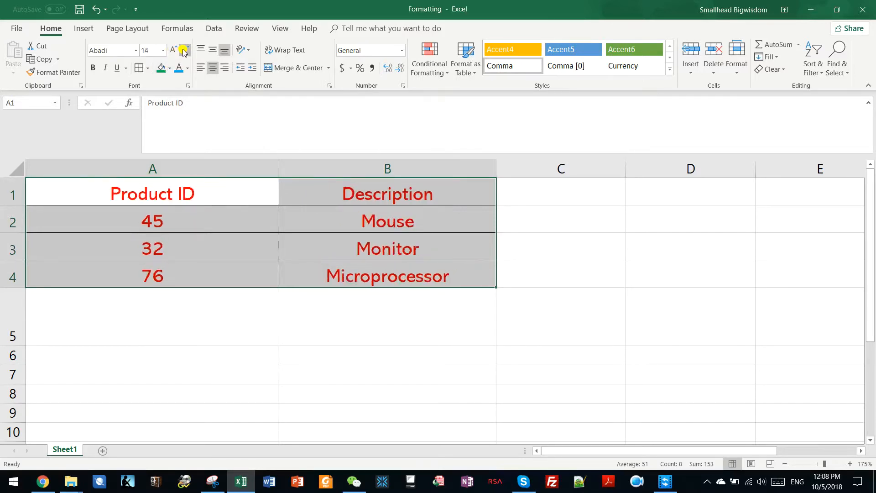
left_click(184, 51)
left_click(183, 51)
left_click(184, 51)
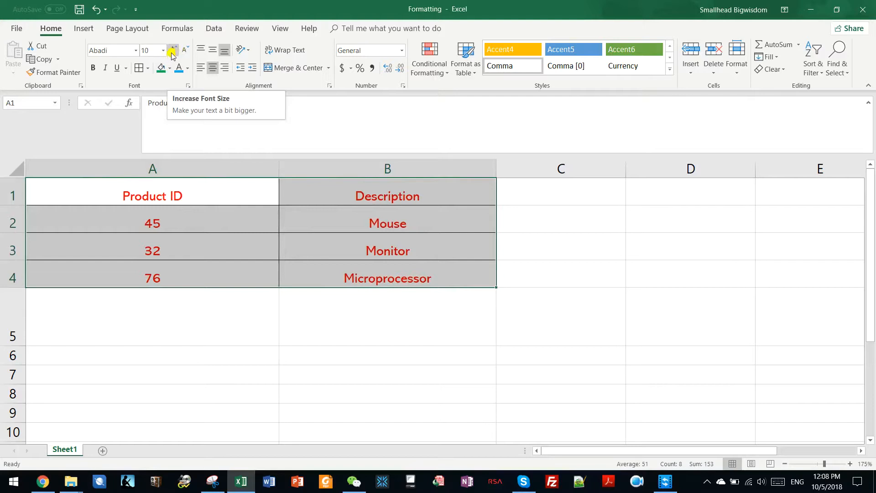
Increase the font size of A1:B4 step by step, then decrease it twice.
left_click(174, 51)
left_click(174, 51)
left_click(173, 51)
left_click(174, 51)
left_click(173, 51)
left_click(173, 51)
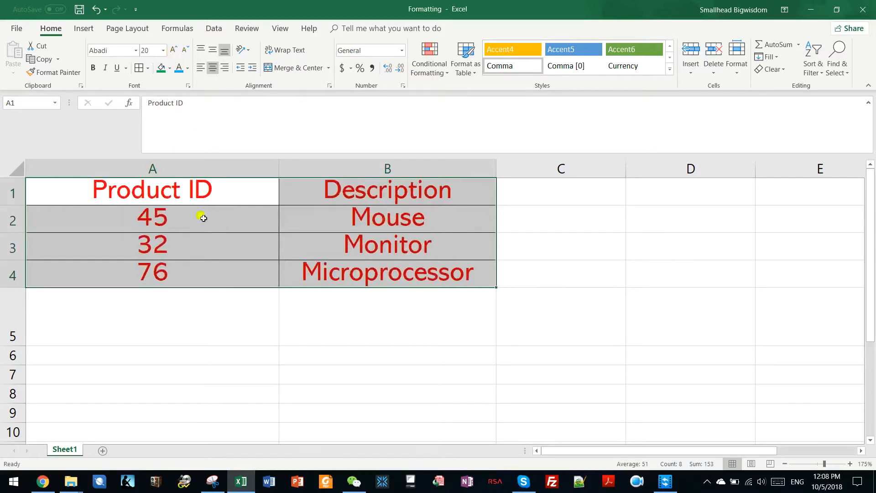
left_click(185, 50)
left_click(185, 49)
Set the font size of A1:B4 to 14.5.
left_click(149, 50)
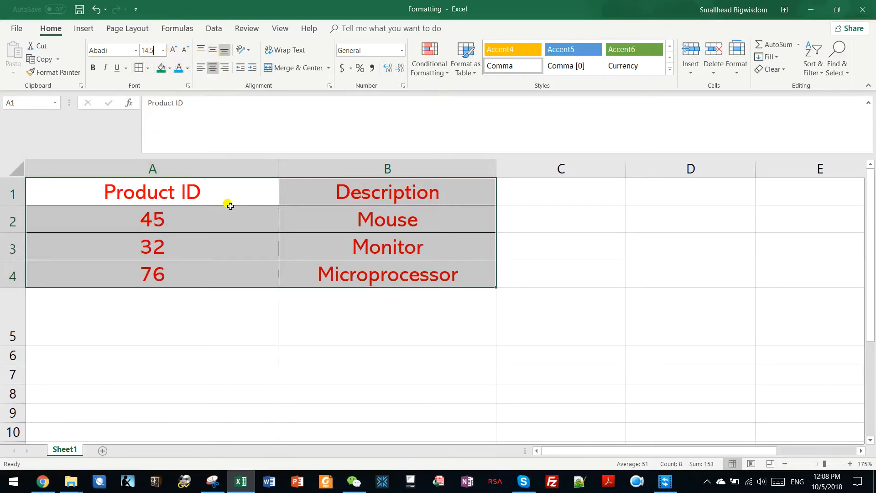
key("Return")
left_click(257, 199)
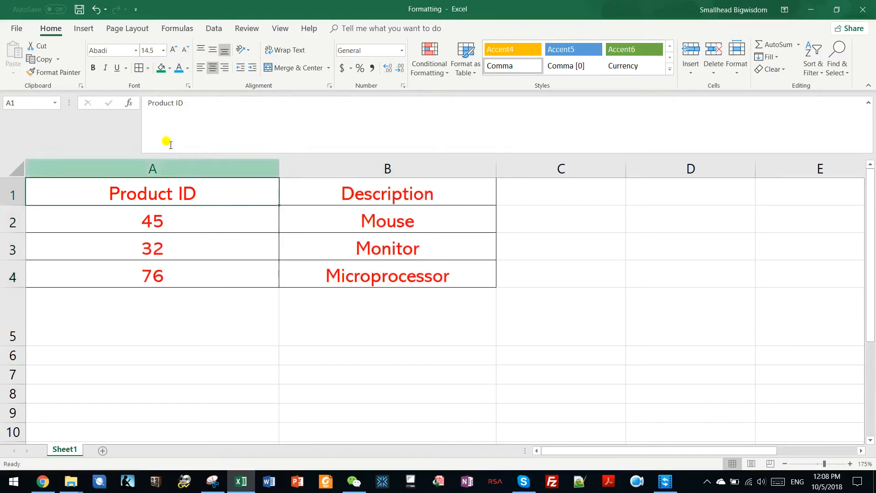
Open the context menu and the Format Cells font settings for A1:B4, then cancel without changes.
left_click(207, 228)
left_click(192, 192)
left_click_drag(259, 196, 309, 274)
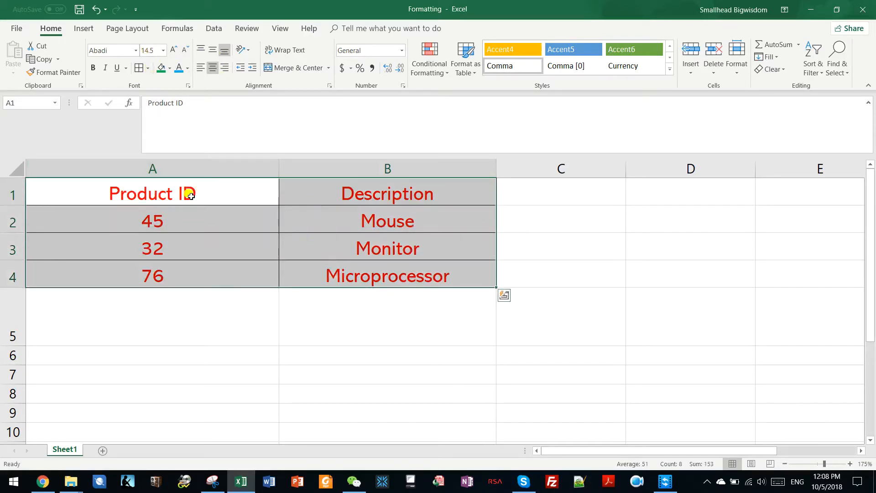
right_click(183, 196)
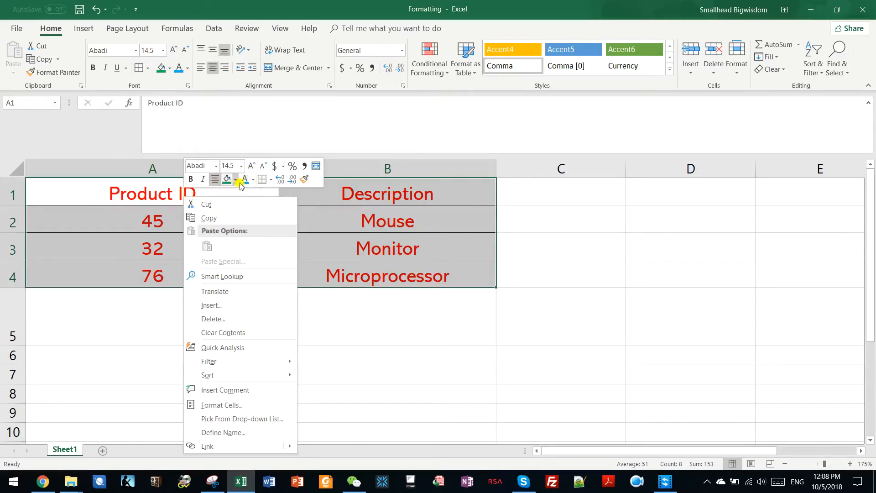
left_click(143, 211)
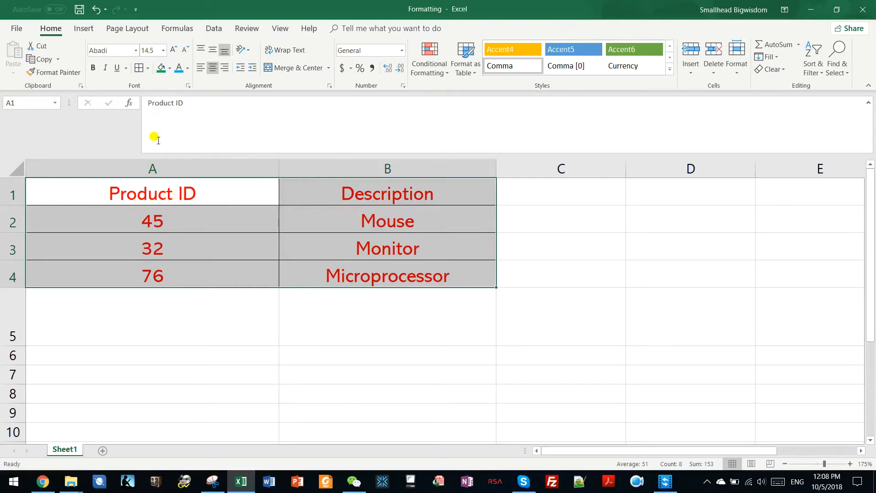
left_click(187, 88)
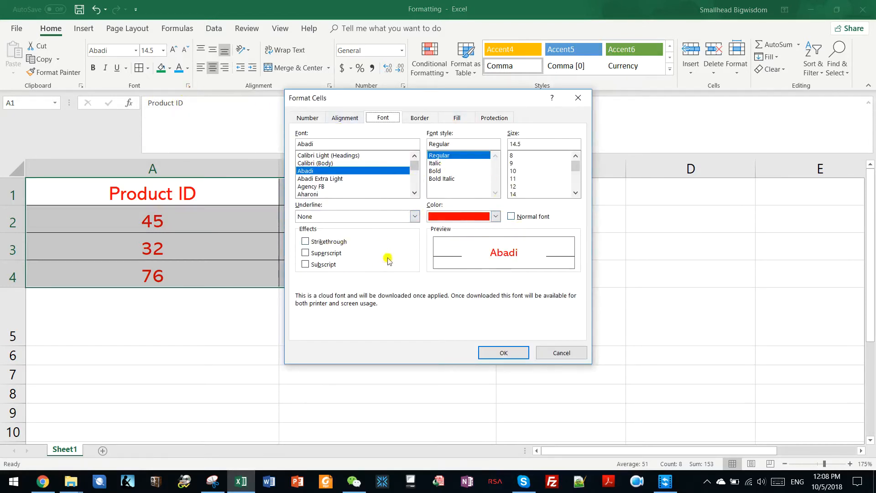
left_click(553, 355)
left_click(210, 196)
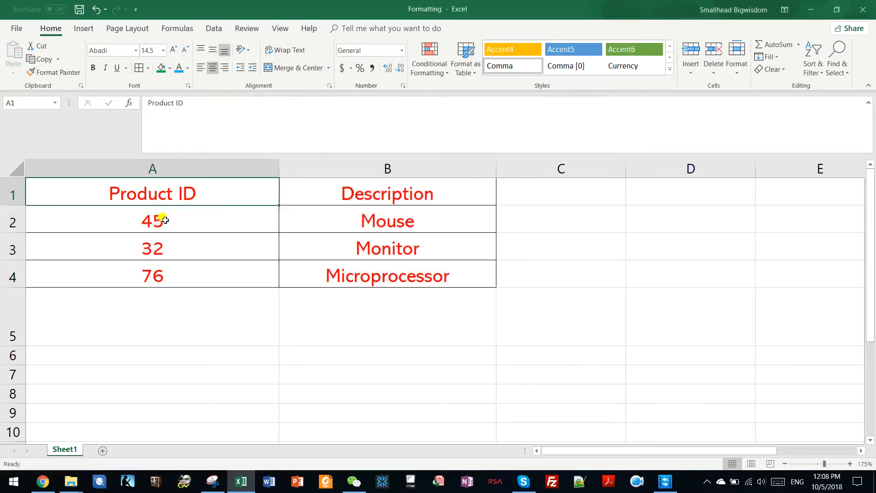
Increase the height of row 2 and left-align the Mouse entry in cell B2.
left_click(188, 220)
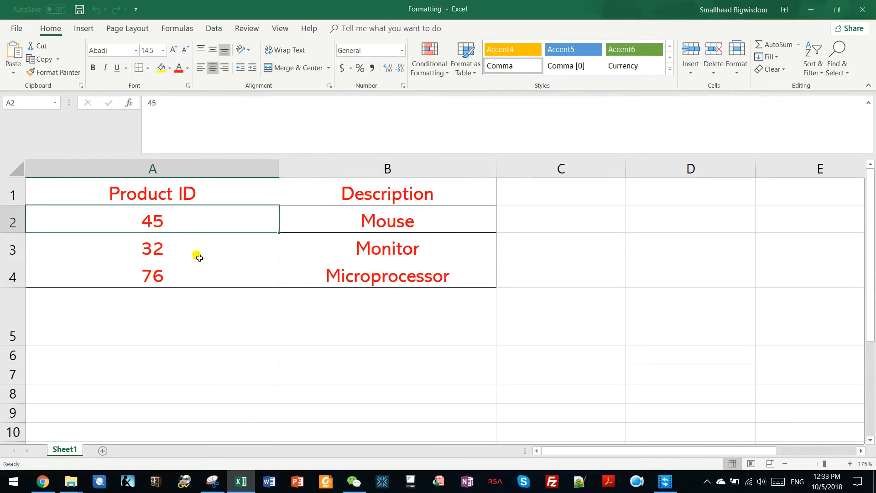
scroll(199, 258, "down", 3)
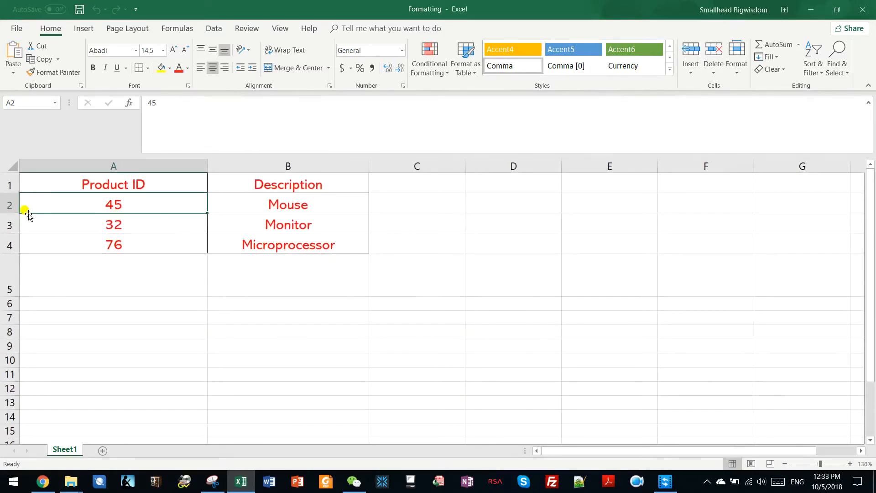
left_click_drag(10, 210, 10, 247)
left_click(289, 237)
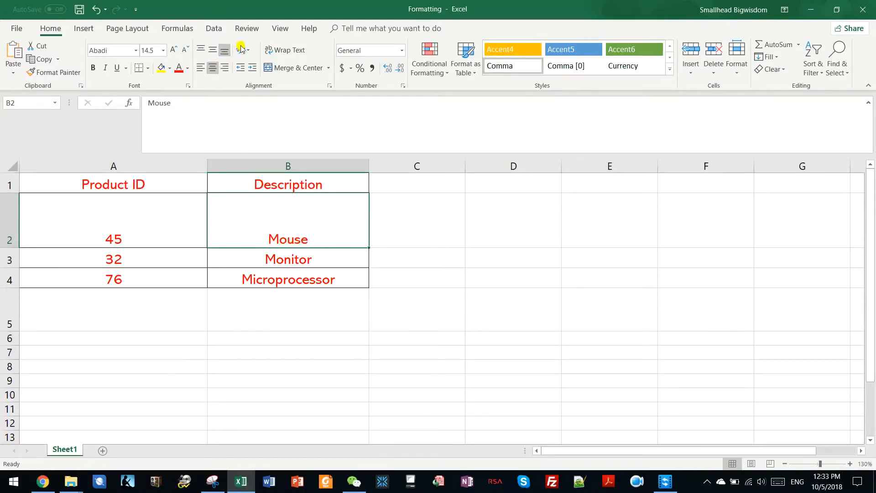
left_click(200, 69)
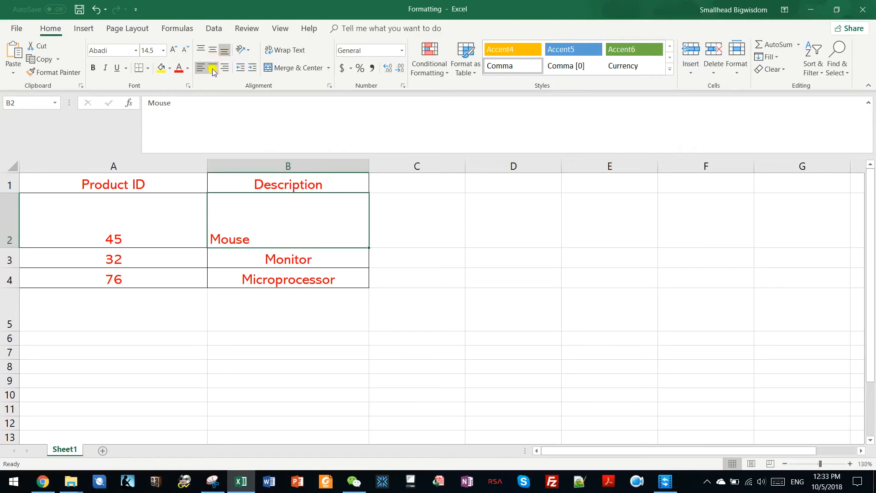
Try center and right horizontal alignment on the Mouse entry in B2, then top, middle and bottom vertical alignment.
left_click(212, 70)
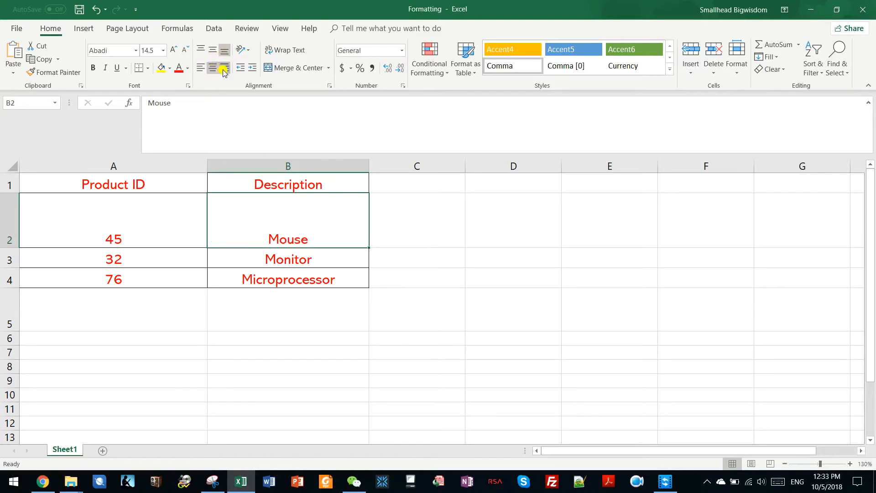
left_click(224, 69)
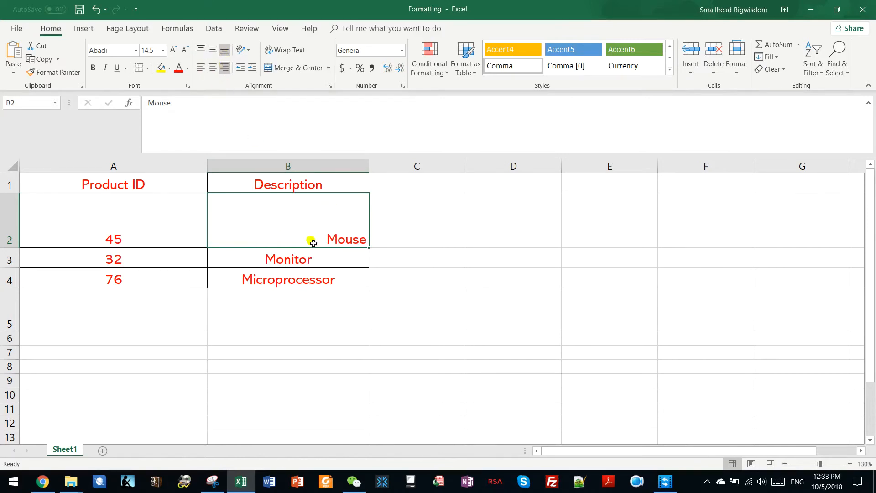
left_click(202, 52)
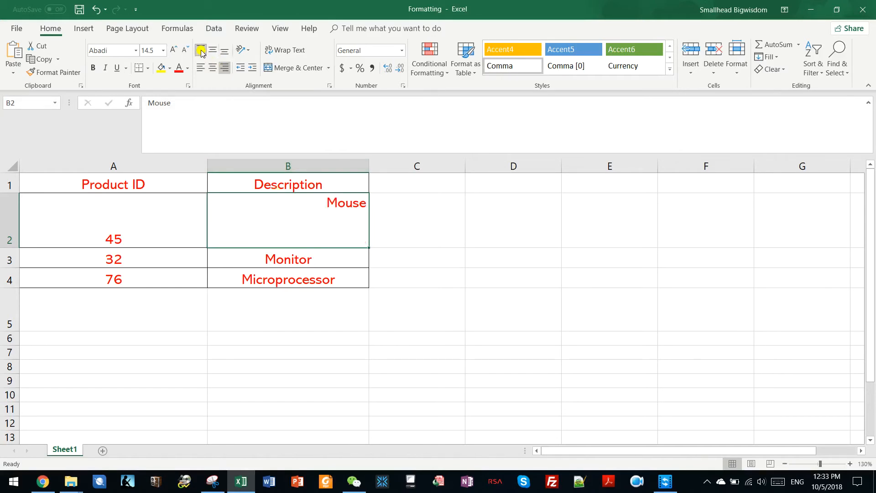
left_click(212, 50)
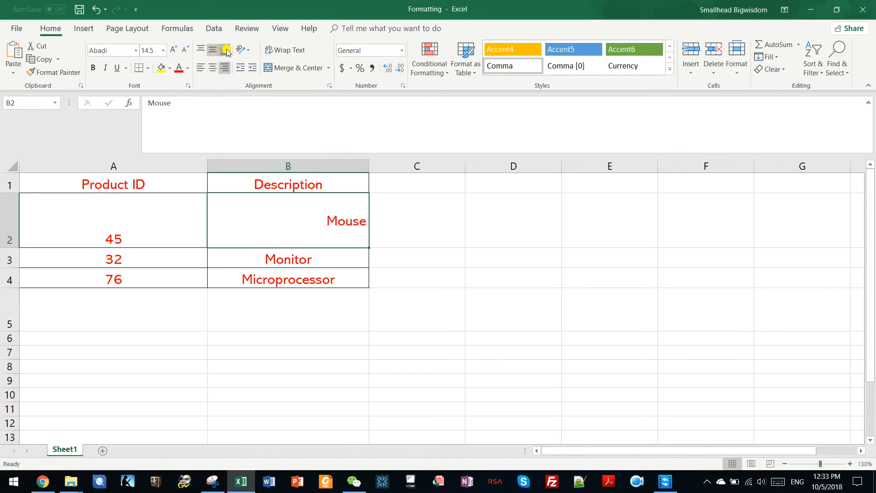
left_click(225, 51)
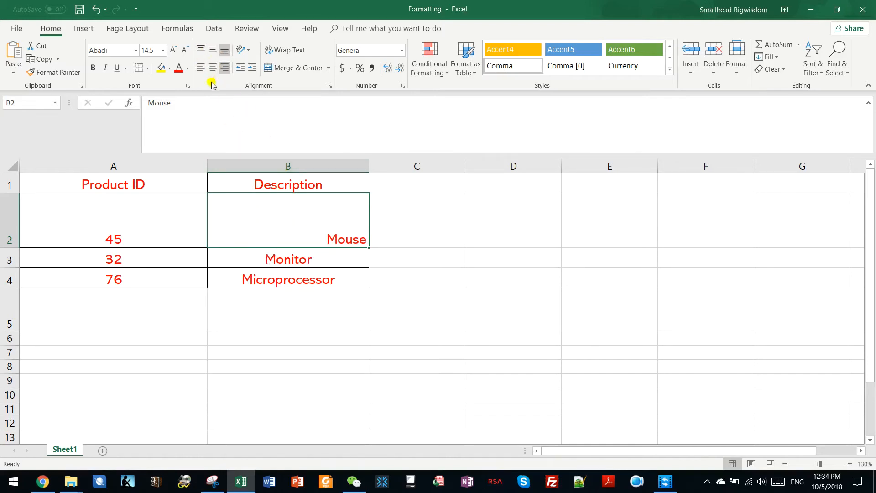
Align the Mouse entry in B2 to the vertical middle and the left edge of the cell.
left_click(212, 68)
left_click(212, 49)
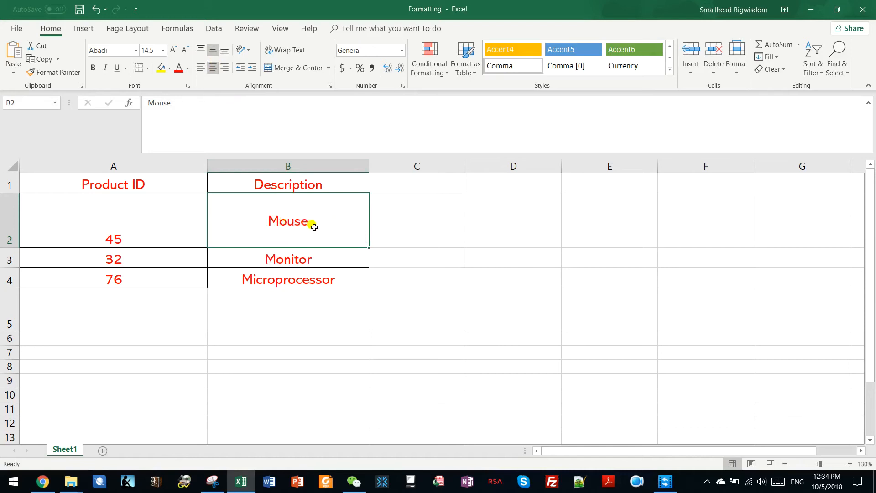
left_click(200, 68)
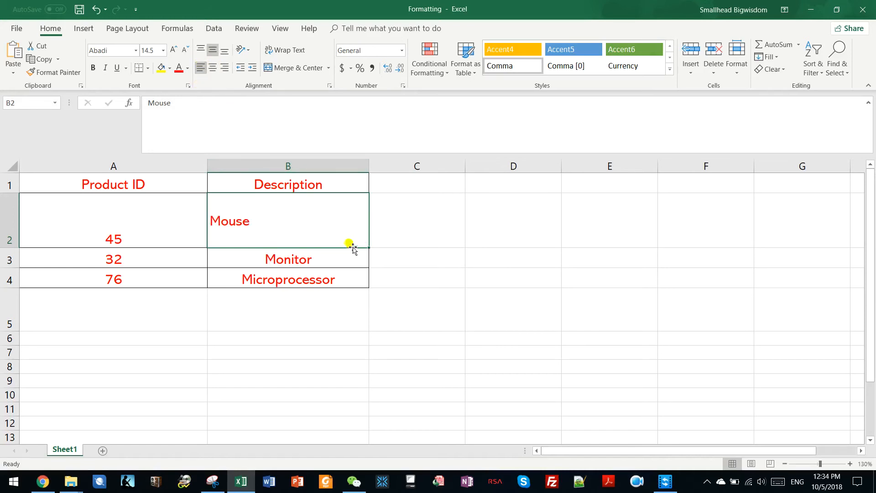
Select A1:B4 and align its contents to the middle, then to the left and top.
left_click(371, 225)
left_click(290, 189)
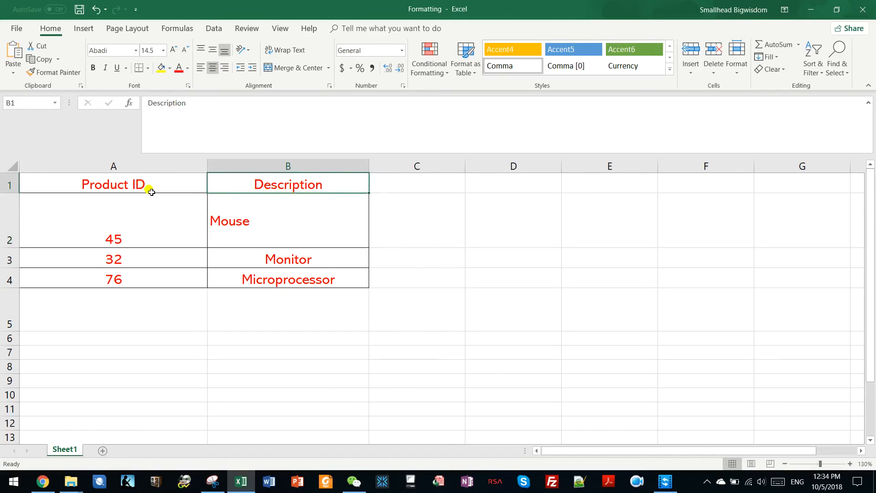
left_click_drag(155, 187, 307, 274)
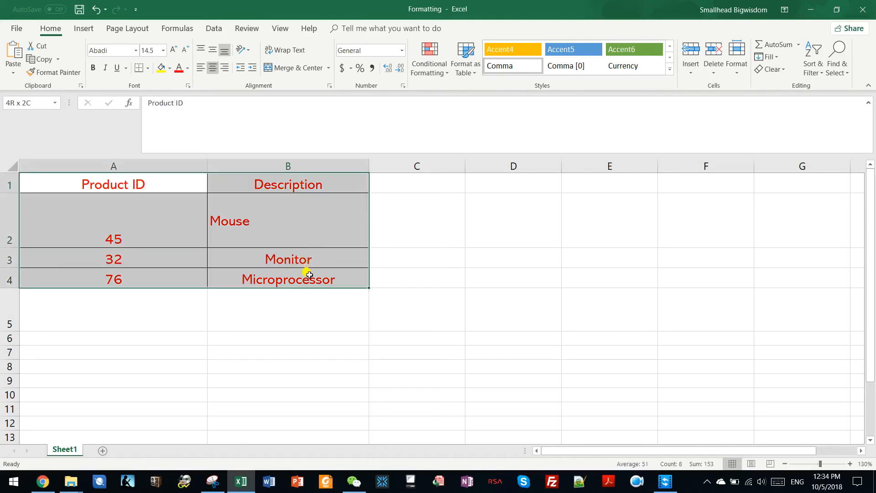
left_click(213, 51)
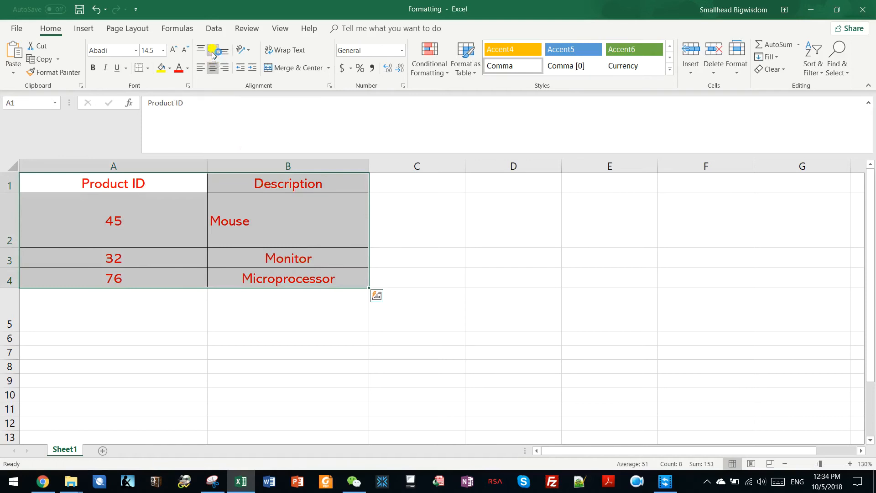
left_click(200, 68)
left_click(199, 51)
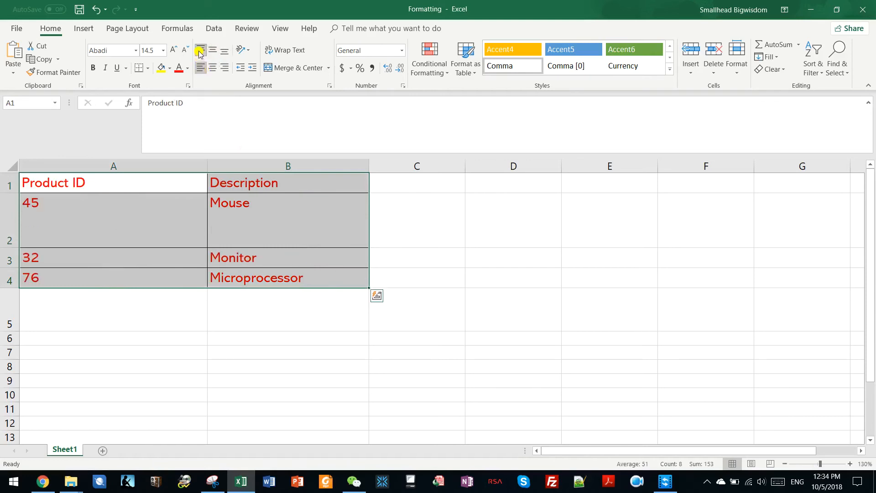
Center A1:B4 horizontally, then remove the centering to restore default horizontal alignment.
left_click(213, 70)
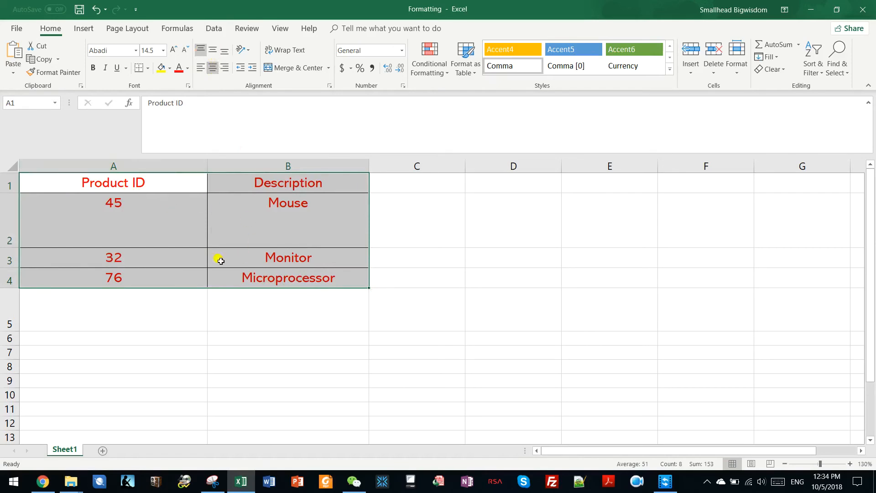
left_click(213, 67)
Apply middle vertical alignment to the Microprocessor cell B4, toggling horizontal centering on and off.
left_click(246, 226)
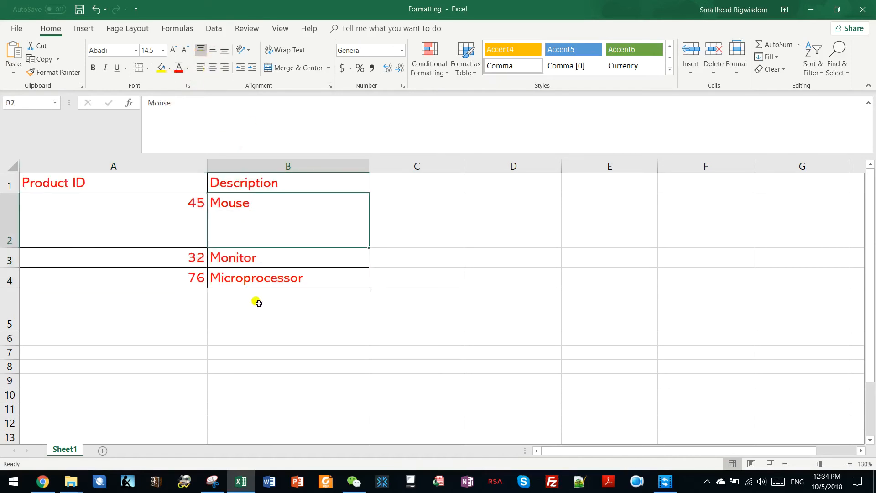
left_click(226, 279)
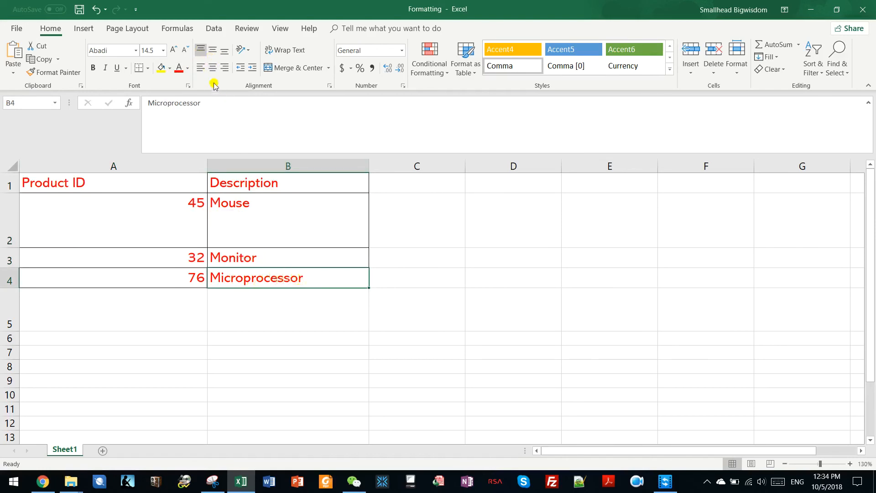
left_click(213, 67)
left_click(213, 51)
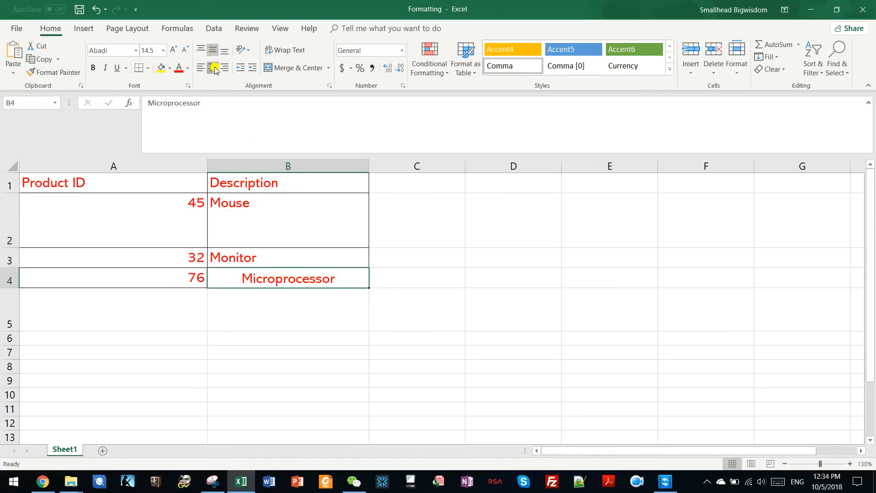
left_click(213, 67)
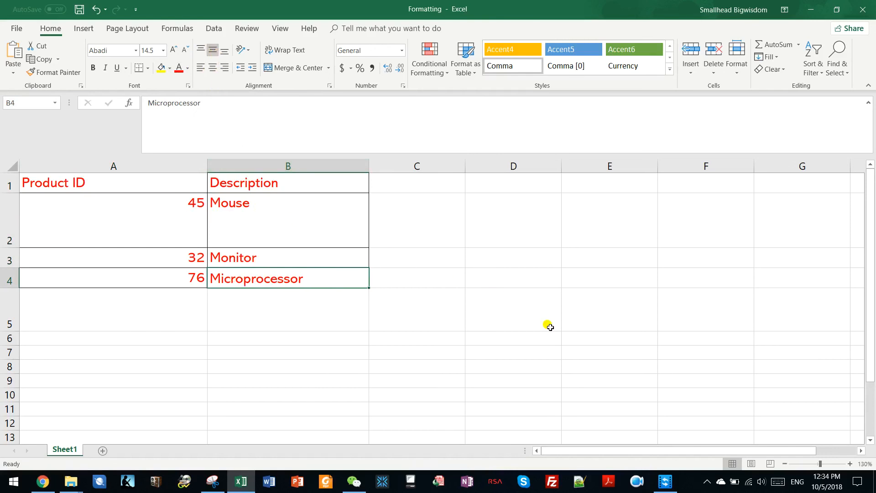